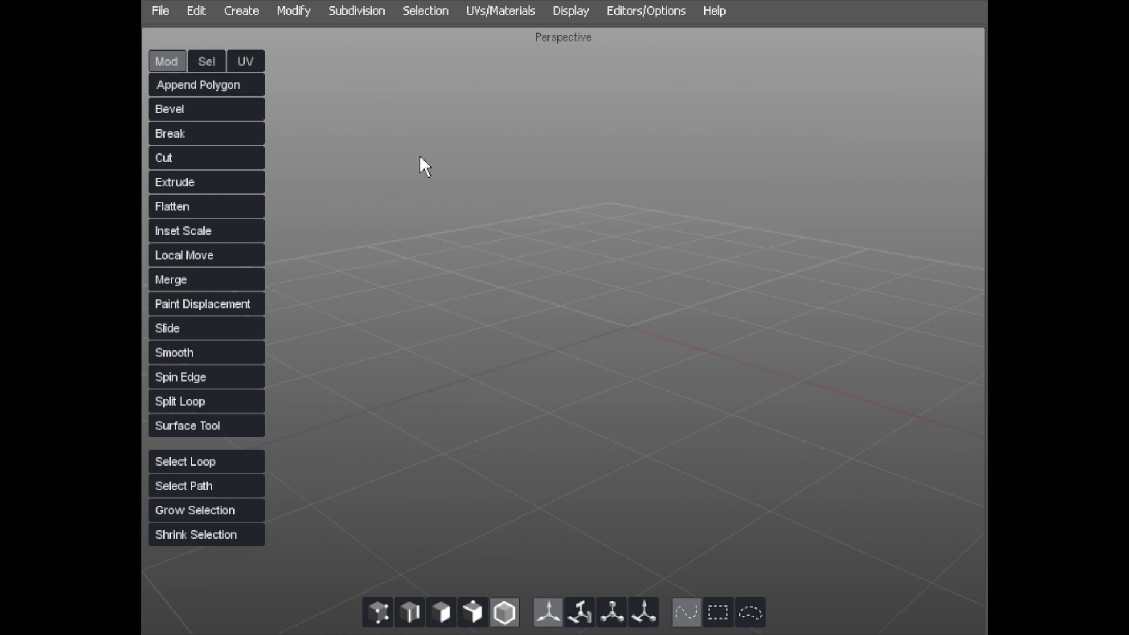
Right-click the empty Perspective viewport to bring up the quick command menu.
right_click(496, 206)
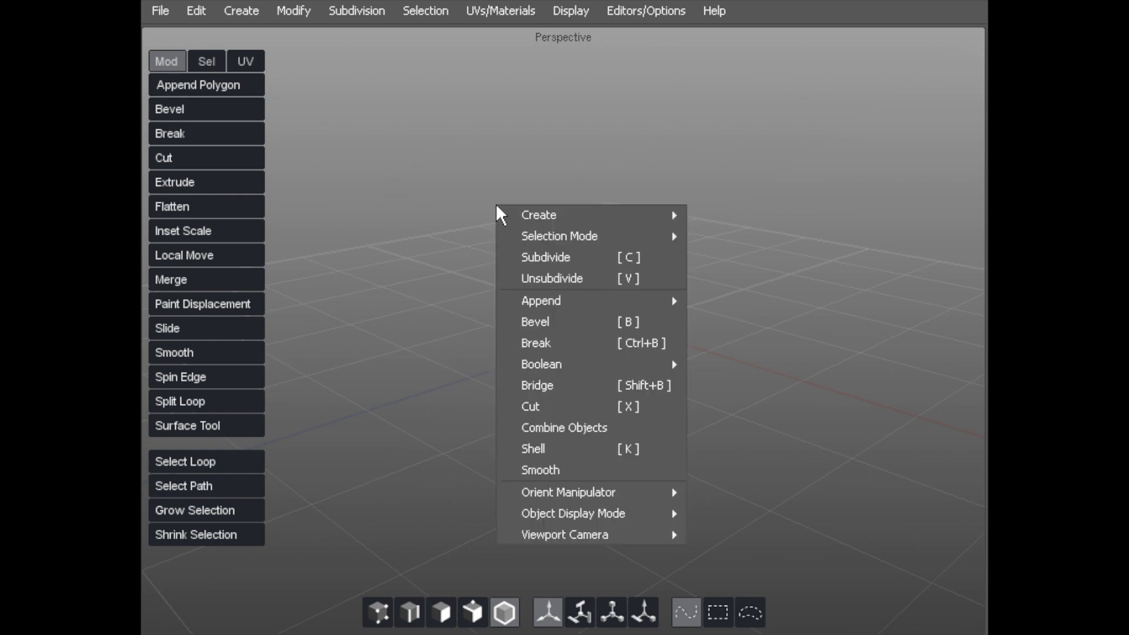
Add a cube primitive with Create > Cube from the context menu.
mouse_move(534, 216)
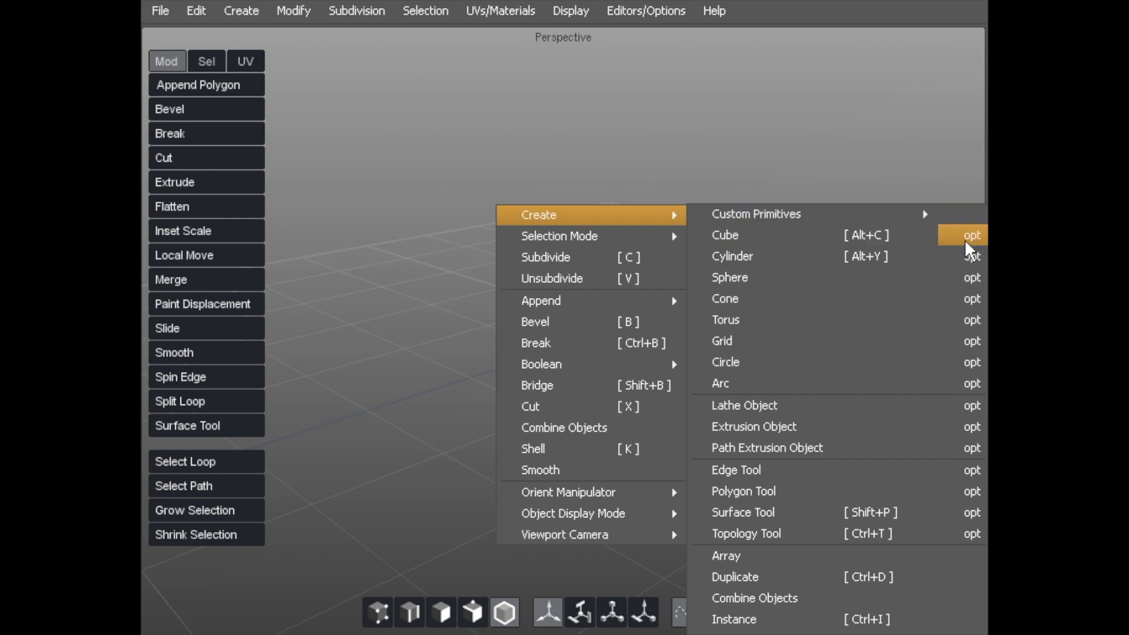
left_click(763, 235)
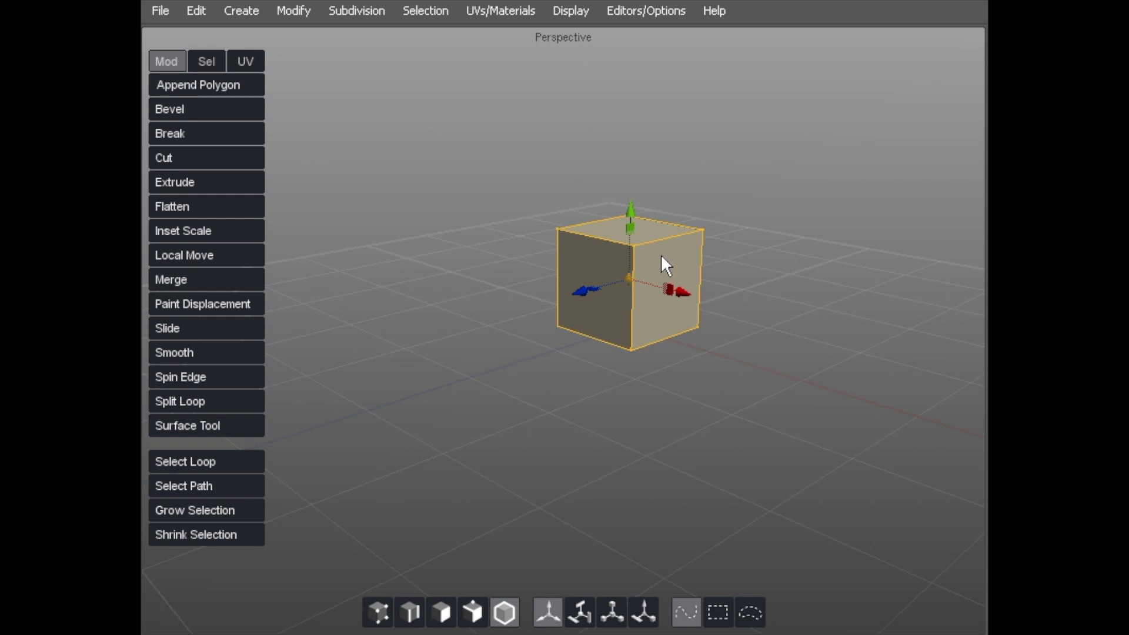
Slide the cube along X and duplicate it so two cubes stand side by side.
left_click_drag(681, 291, 847, 318)
key("ctrl+d")
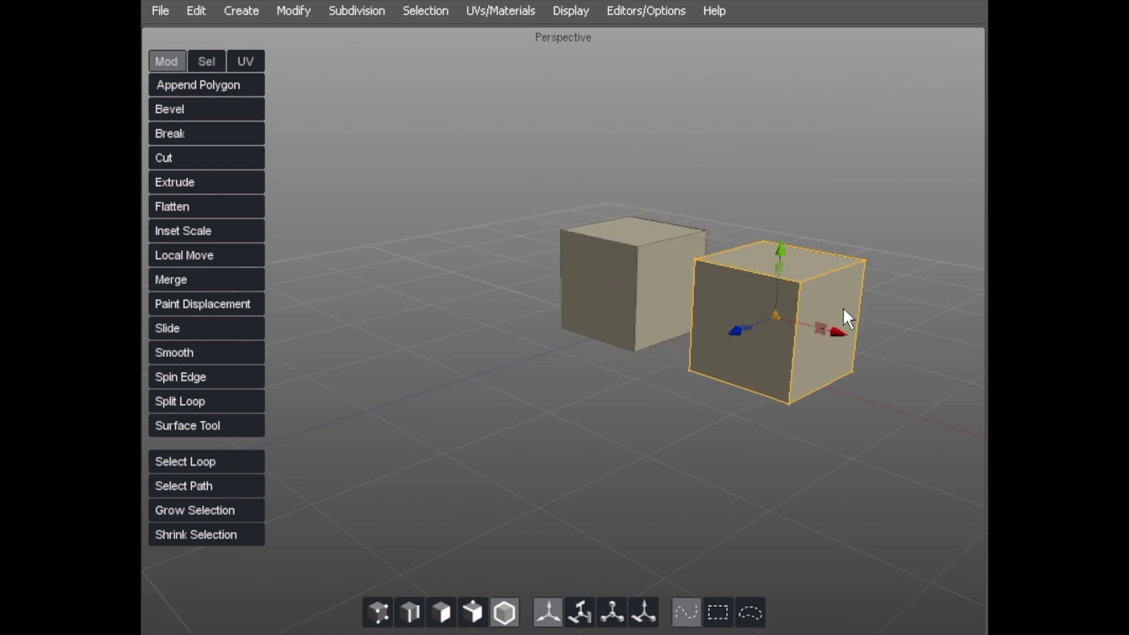
middle_click_drag(750, 218, 647, 236)
Place raised copies above the right and left cubes, then frame all four.
key("ctrl+d")
left_click_drag(753, 286, 759, 18)
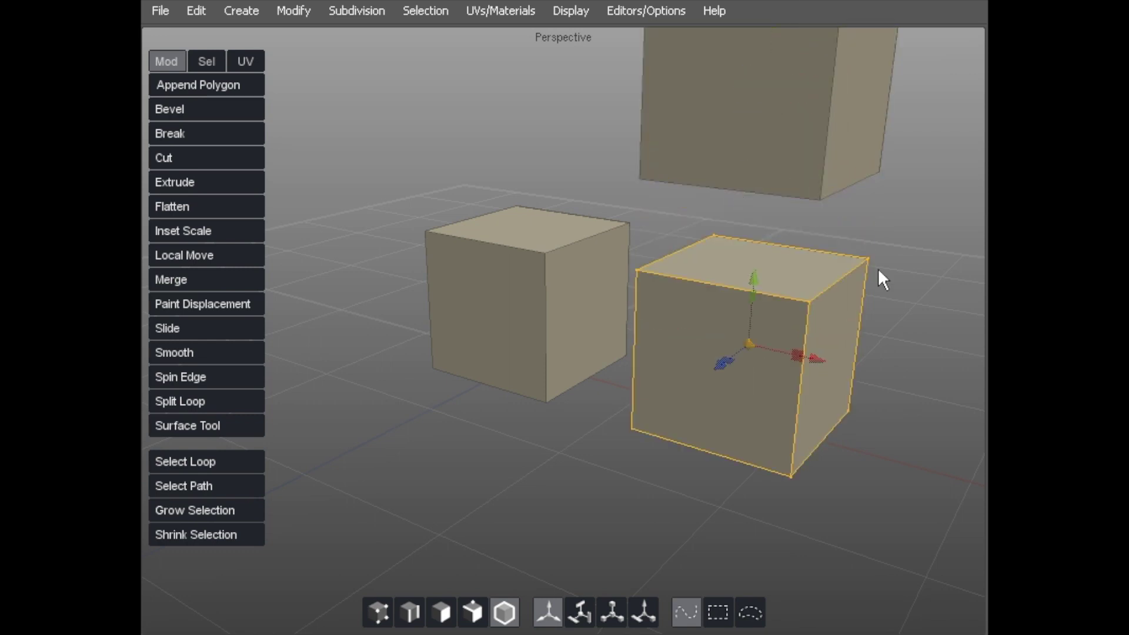
key("ctrl+d")
left_click_drag(812, 357, 577, 311)
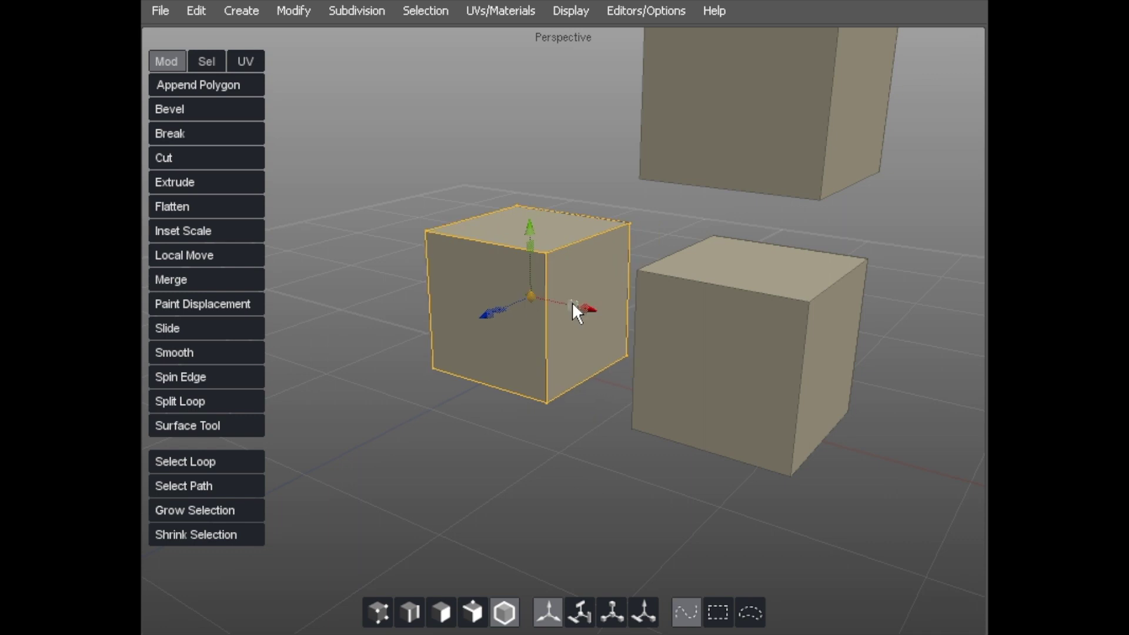
left_click_drag(529, 227, 534, 2)
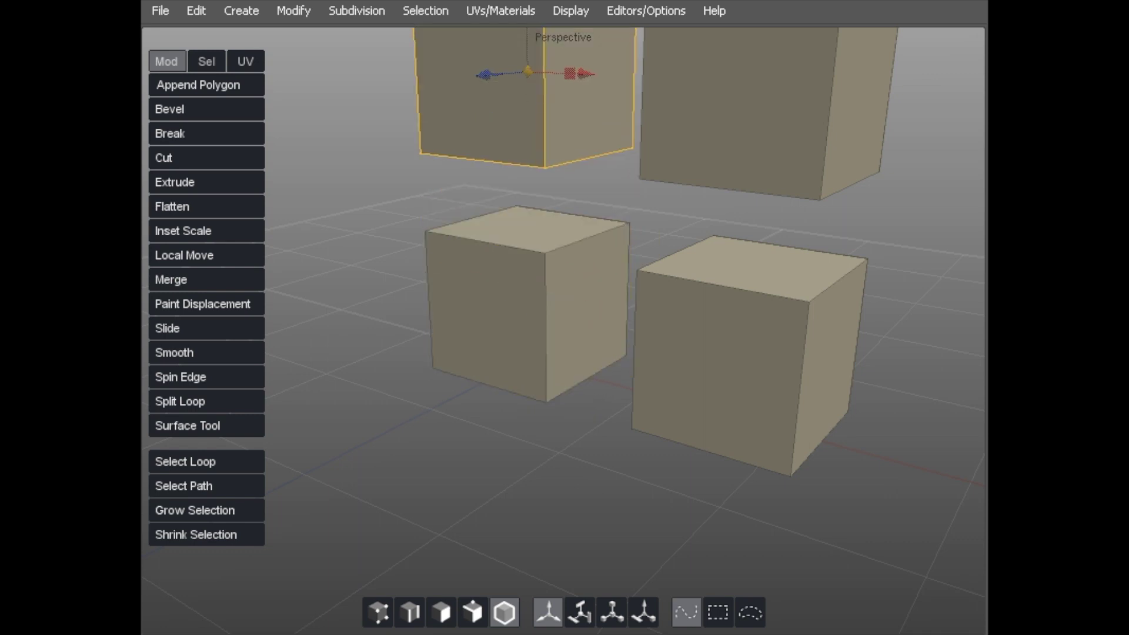
key("a")
scroll(558, 180, "up", 5)
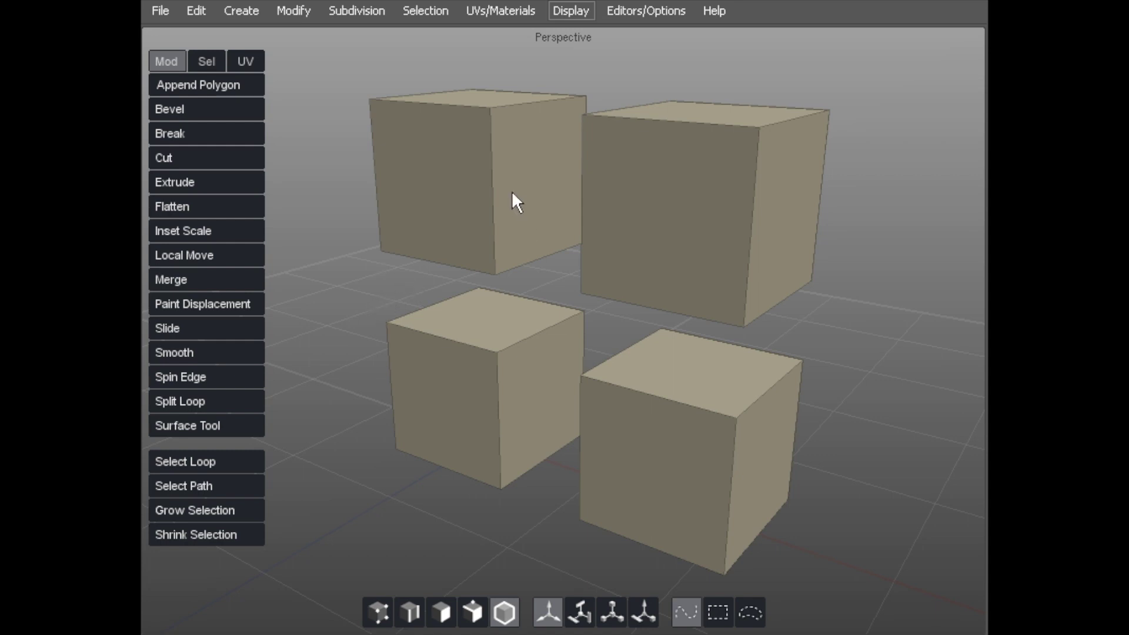
middle_click_drag(561, 265, 584, 245)
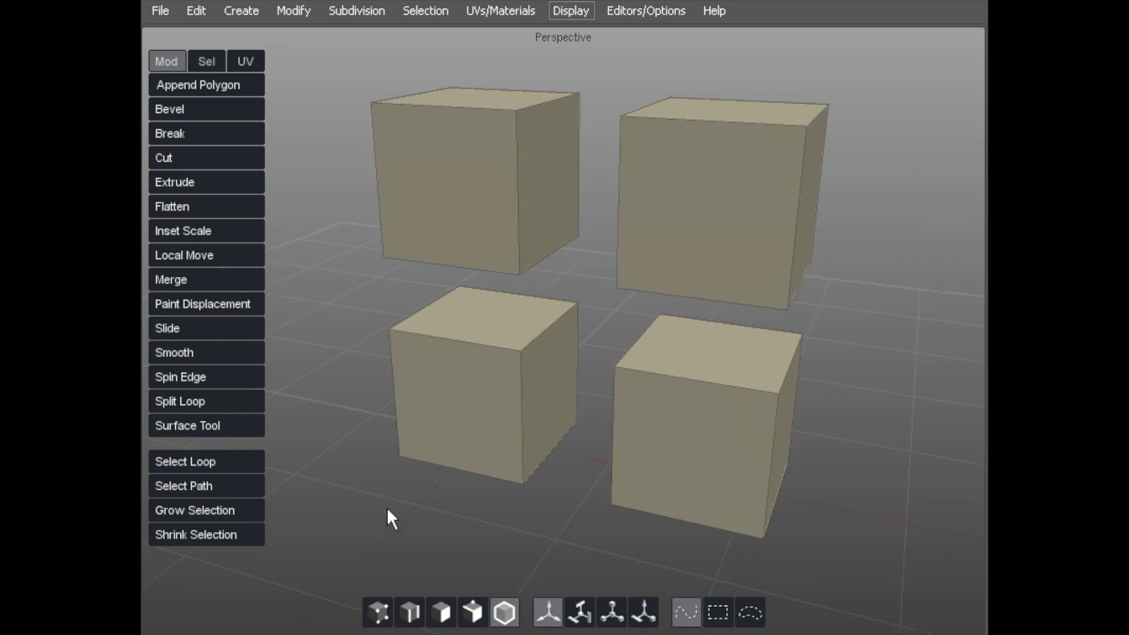
middle_click_drag(387, 507, 559, 328)
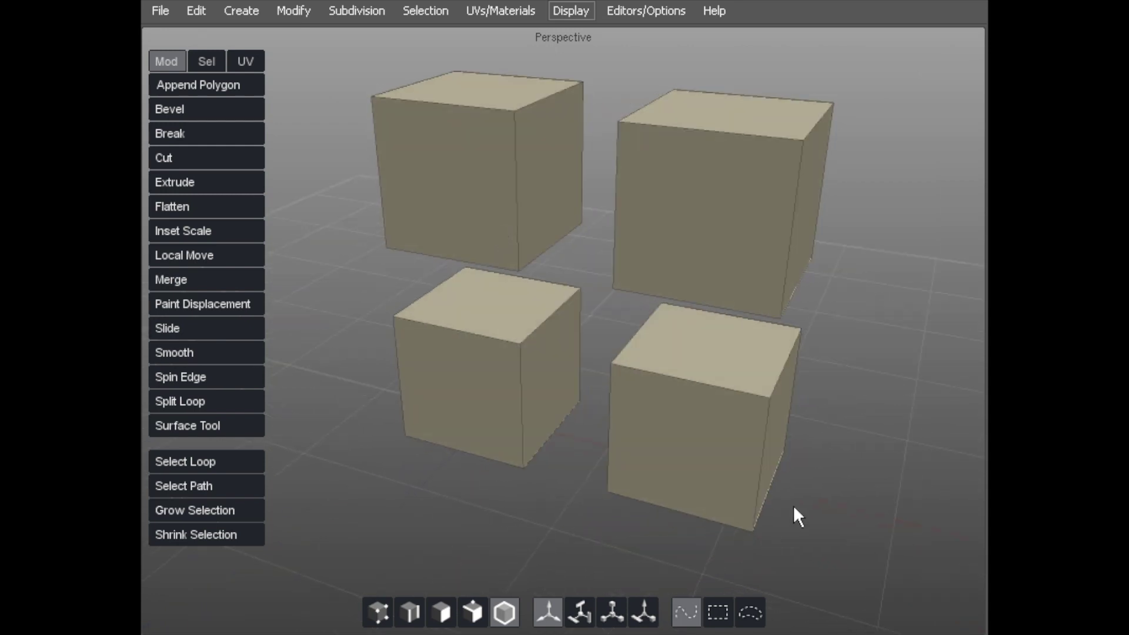
middle_click_drag(794, 507, 698, 459)
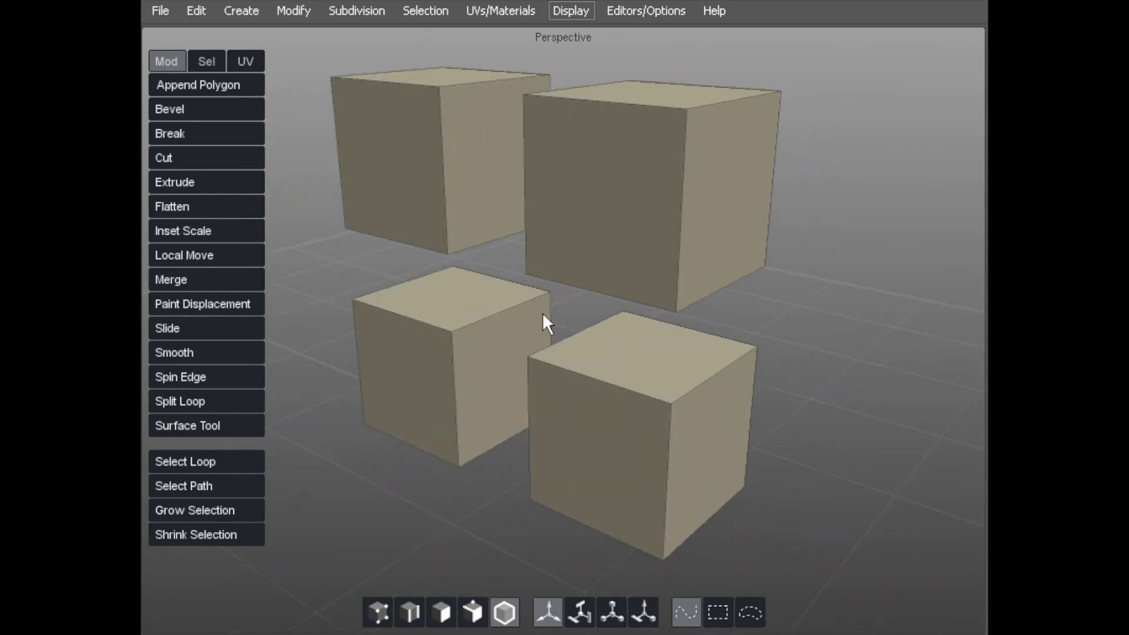
middle_click_drag(299, 64, 532, 270)
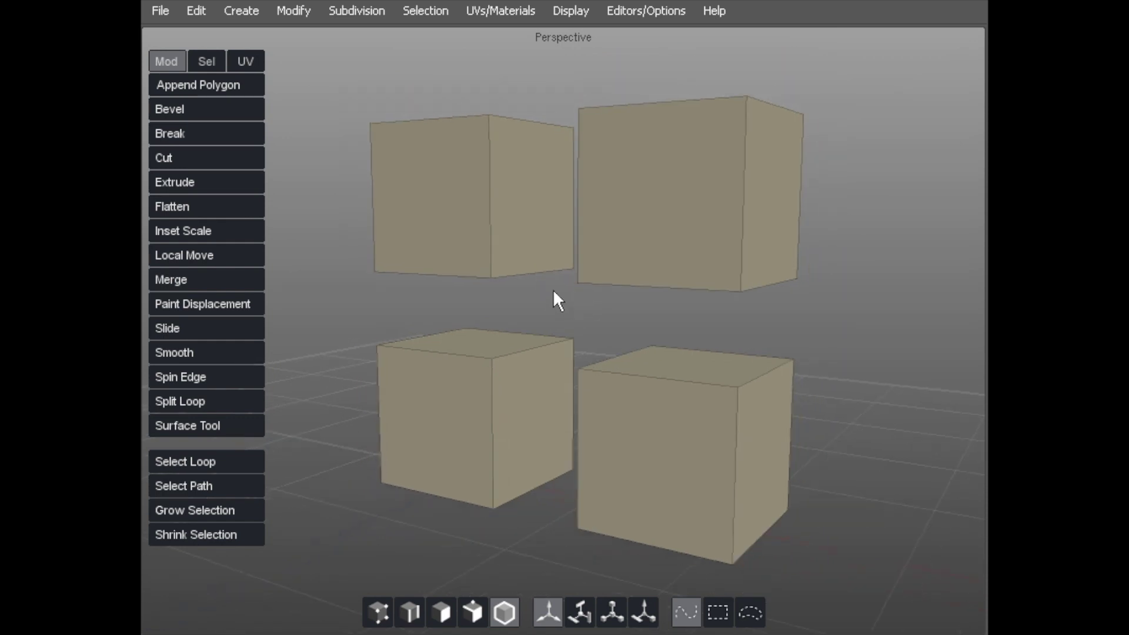
middle_click_drag(570, 292, 657, 209)
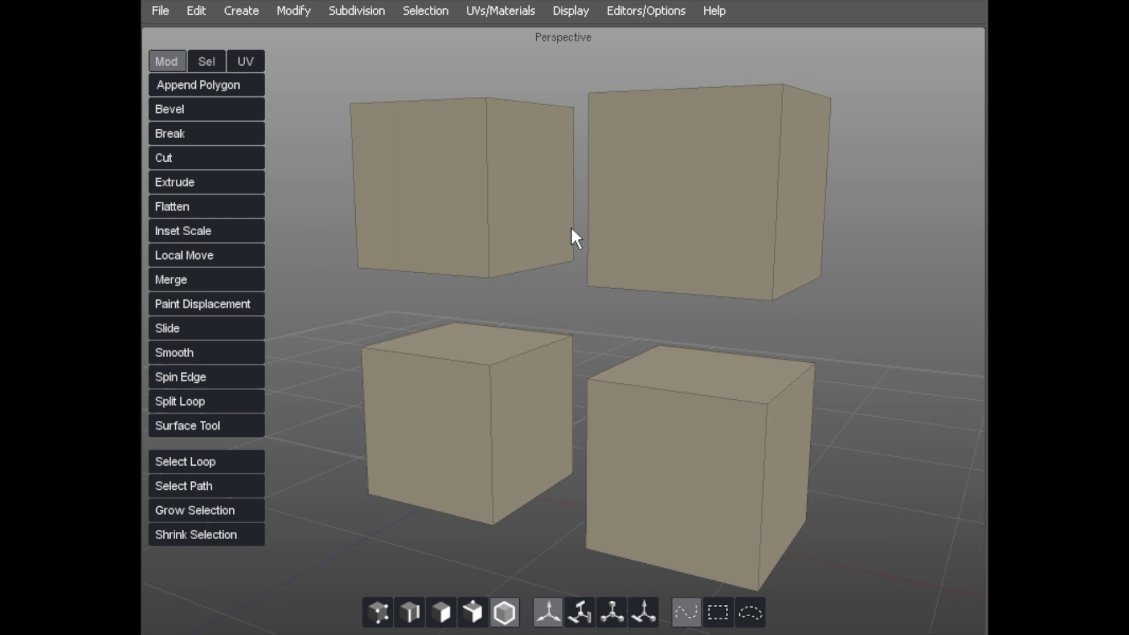
scroll(570, 227, "up", 5)
scroll(568, 226, "down", 6)
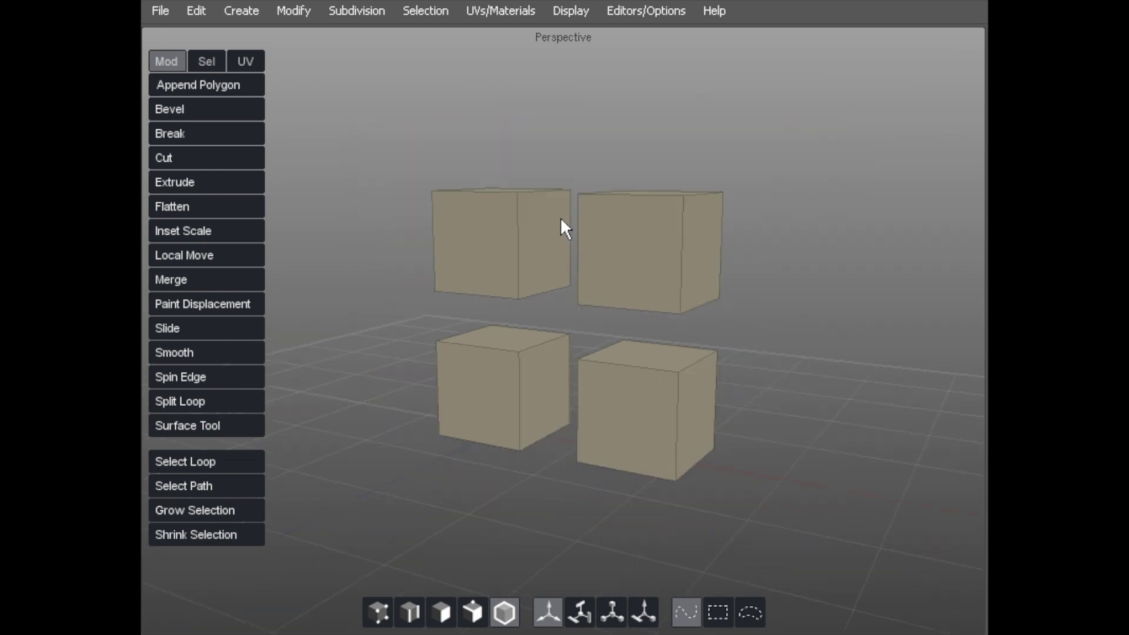
scroll(560, 217, "up", 4)
scroll(560, 217, "down", 1)
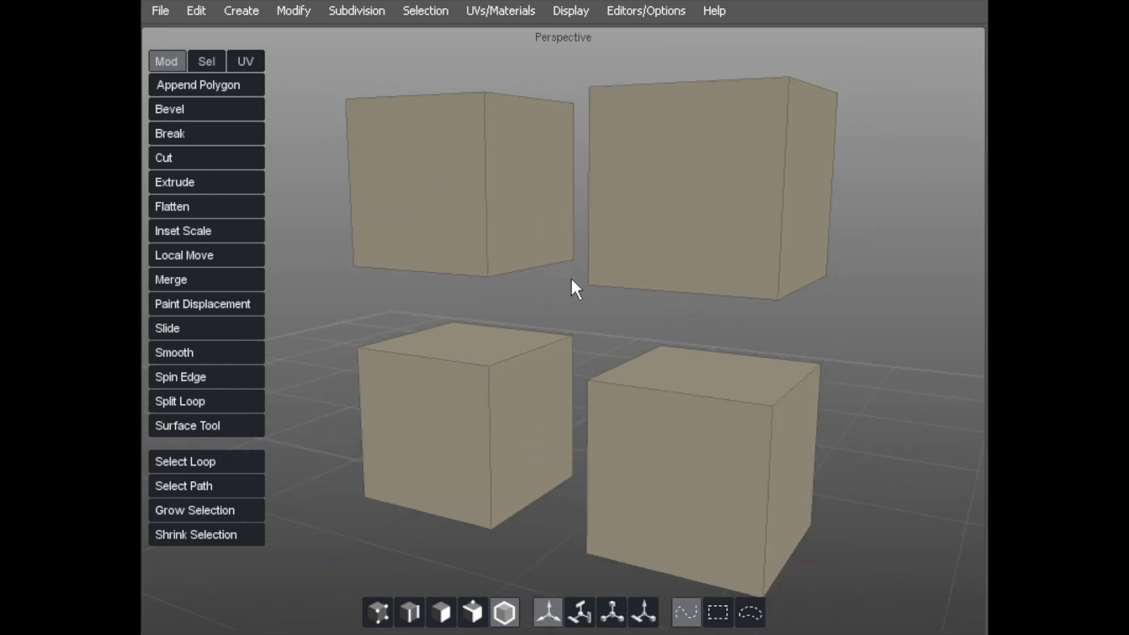
Pan and zoom the view over the four cubes, then bring up the Display menu.
middle_click_drag(569, 276, 664, 288)
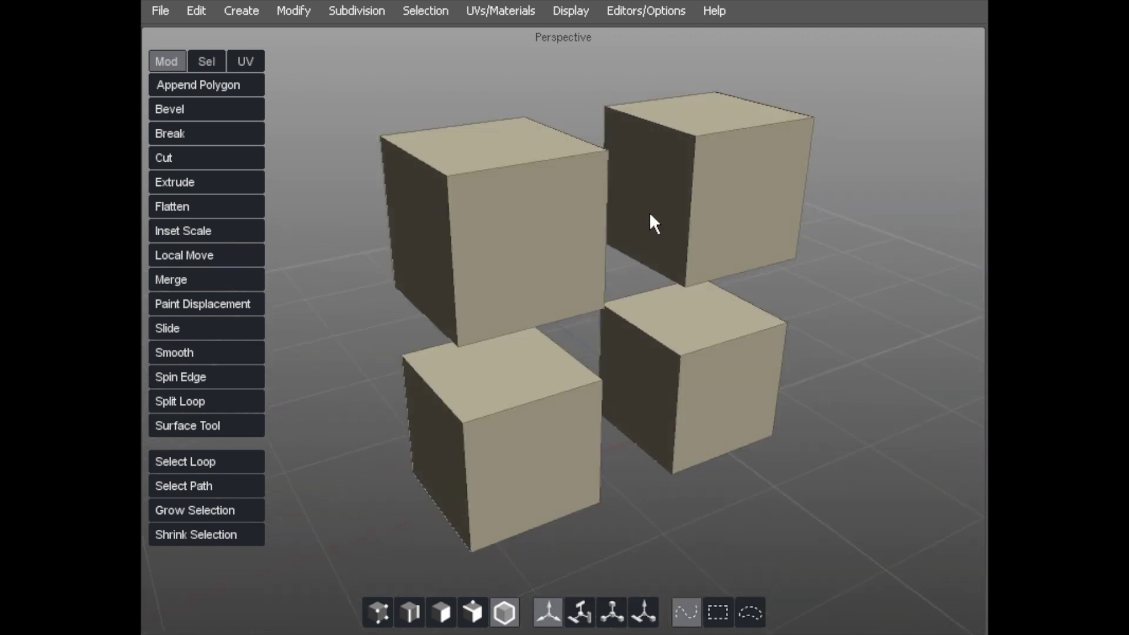
middle_click_drag(643, 204, 427, 216)
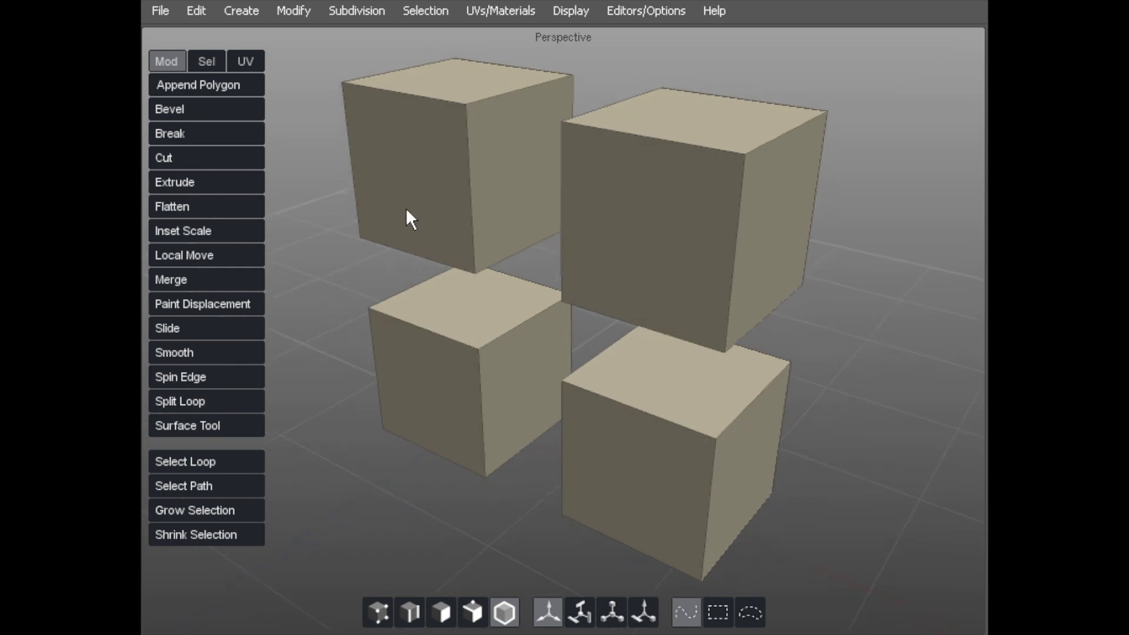
left_click(566, 13)
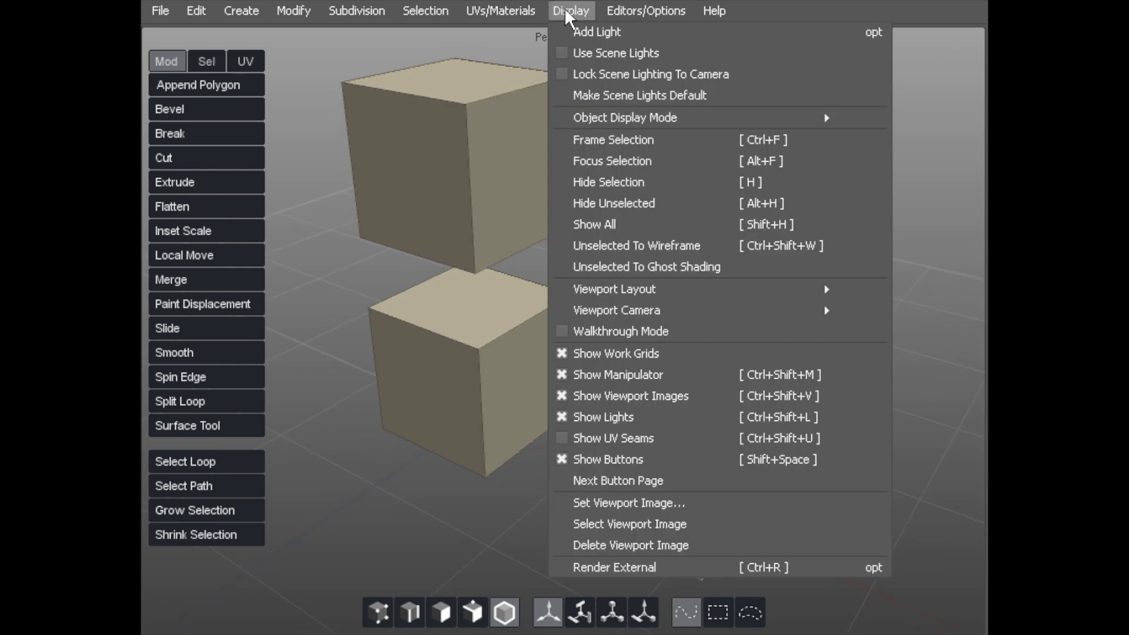
Turn on Walkthrough Mode, walk around the cubes, then switch it off from Display.
left_click(612, 331)
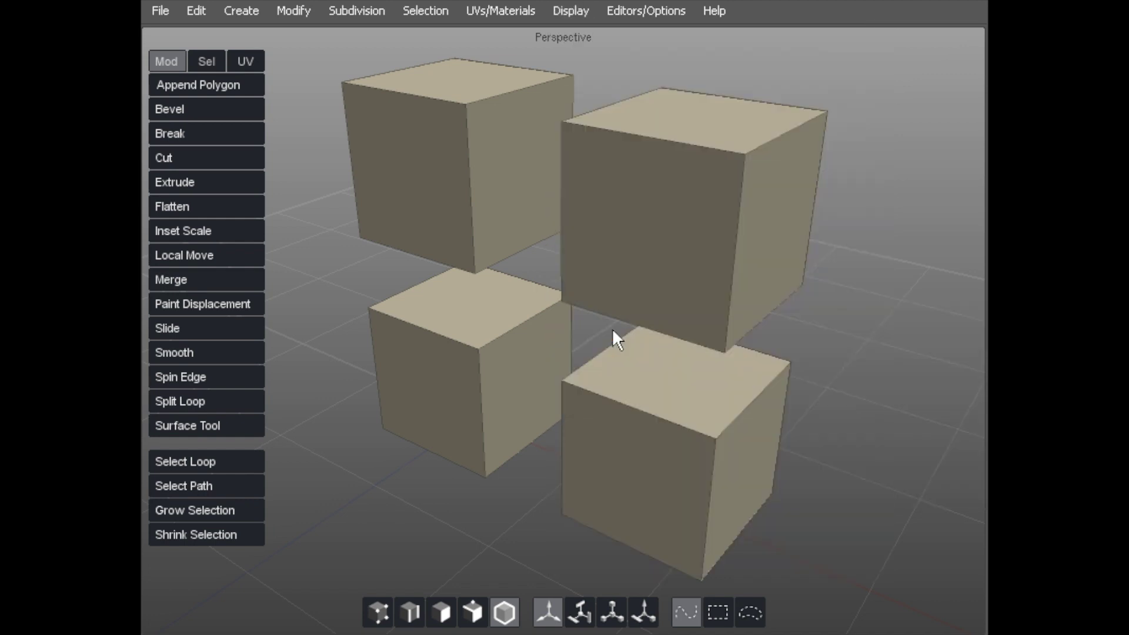
left_click_drag(593, 311, 420, 140)
left_click_drag(389, 94, 507, 164)
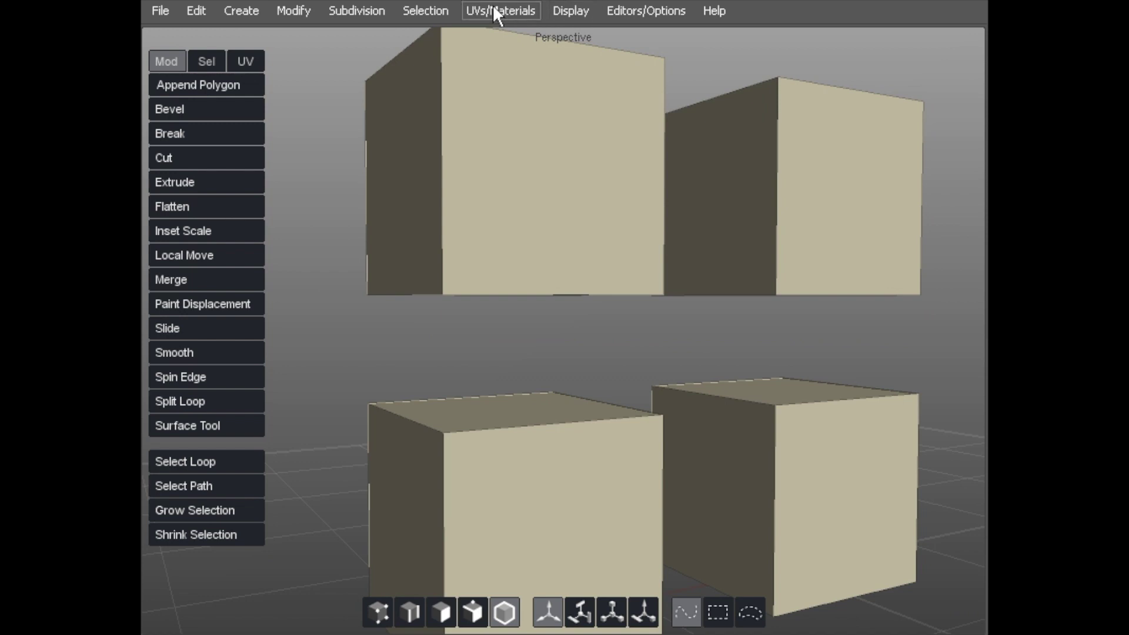
left_click(571, 9)
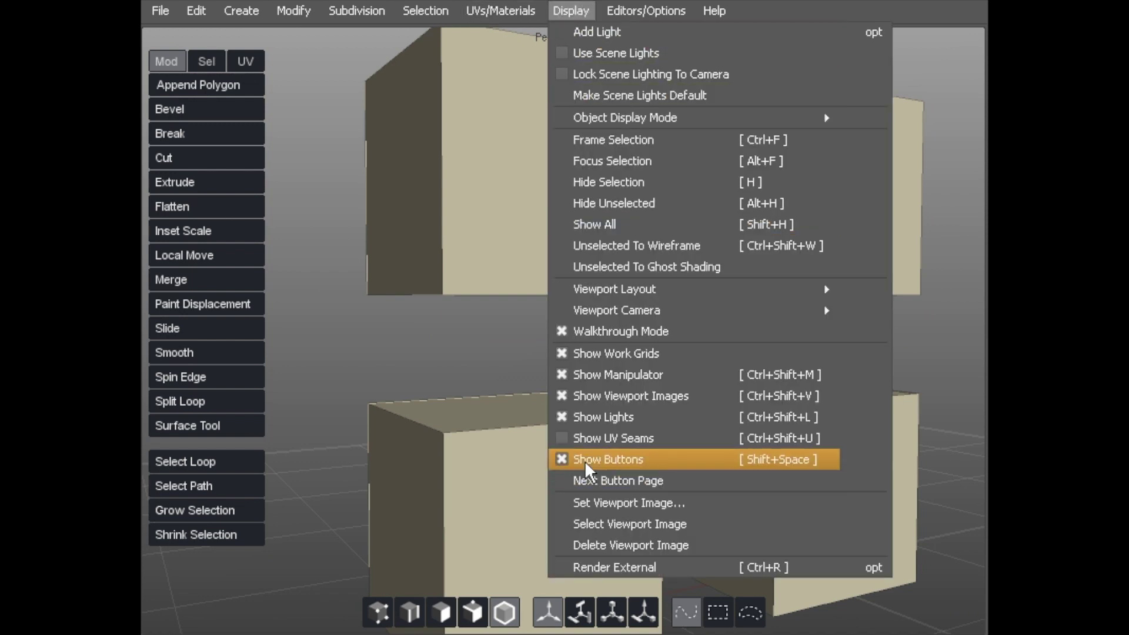
left_click(590, 331)
left_click_drag(651, 267, 408, 256)
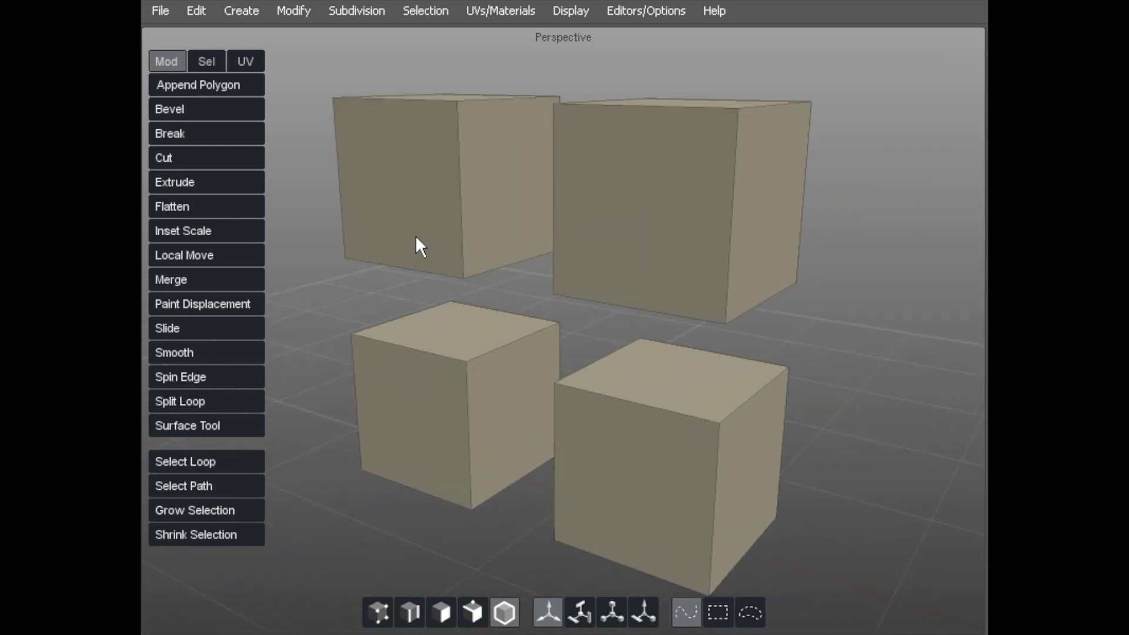
Start a new empty scene, discarding the cubes without saving.
left_click(161, 10)
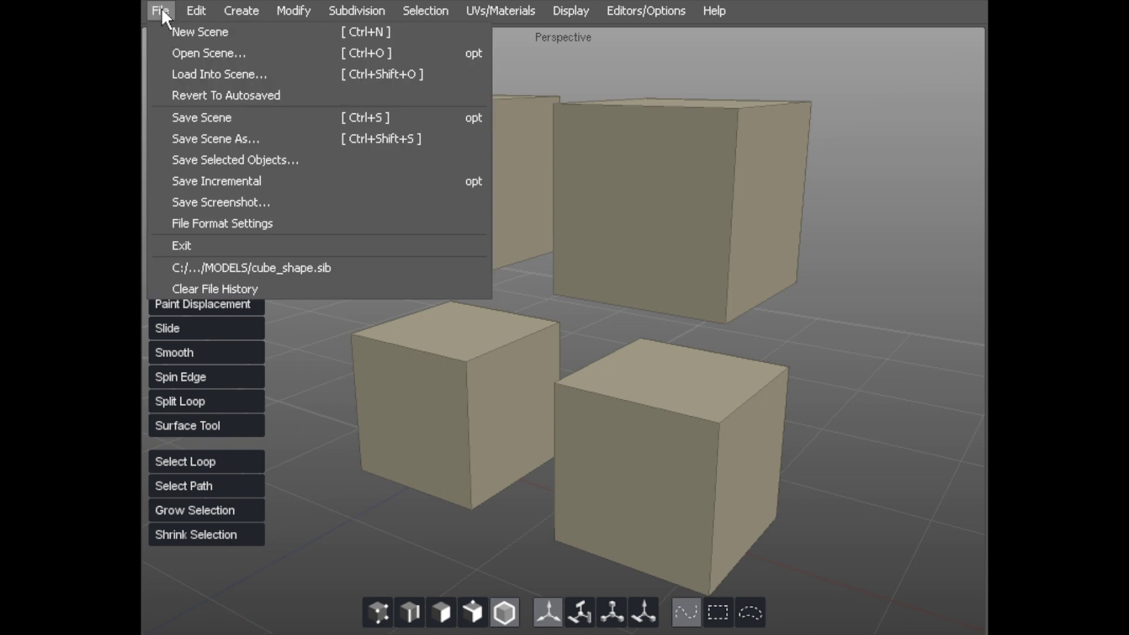
left_click(203, 31)
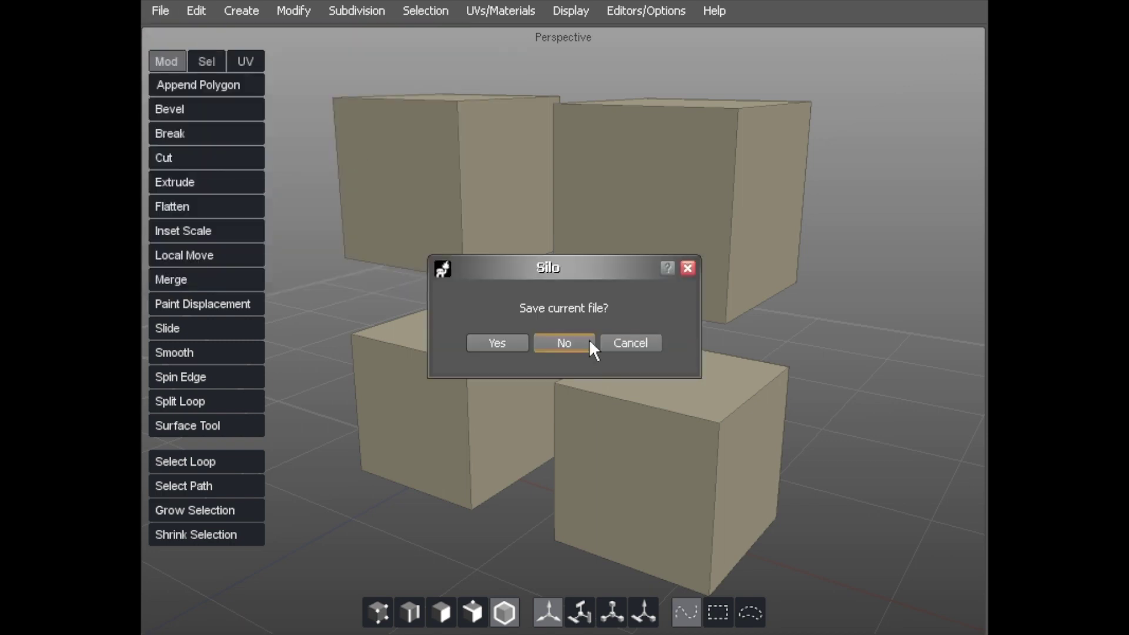
left_click(564, 344)
left_click(161, 12)
left_click(188, 34)
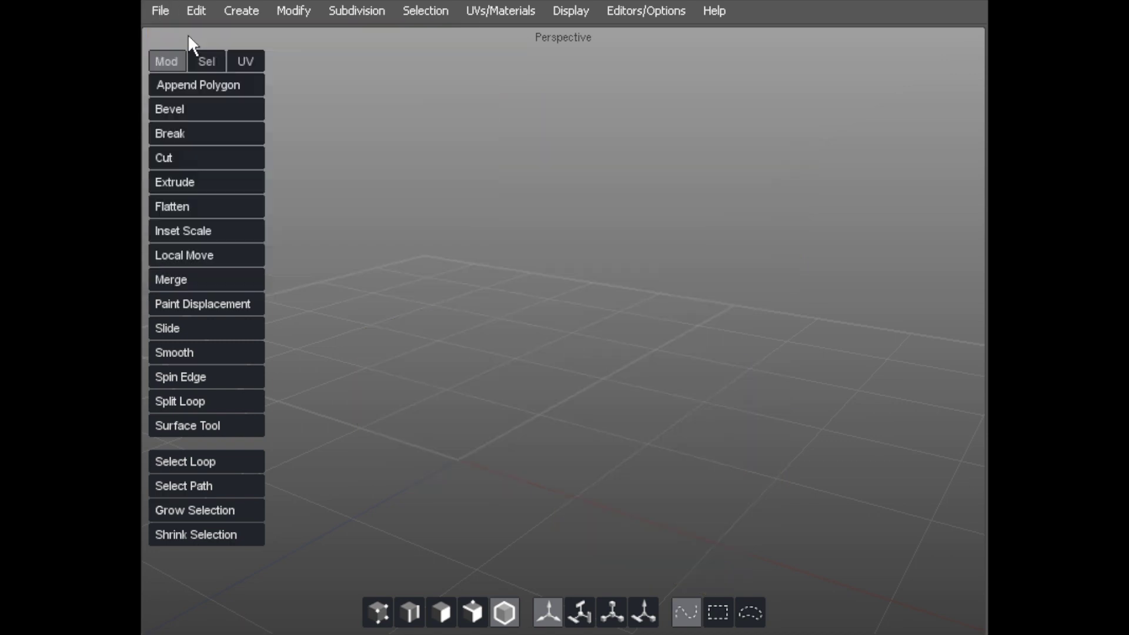
left_click(161, 10)
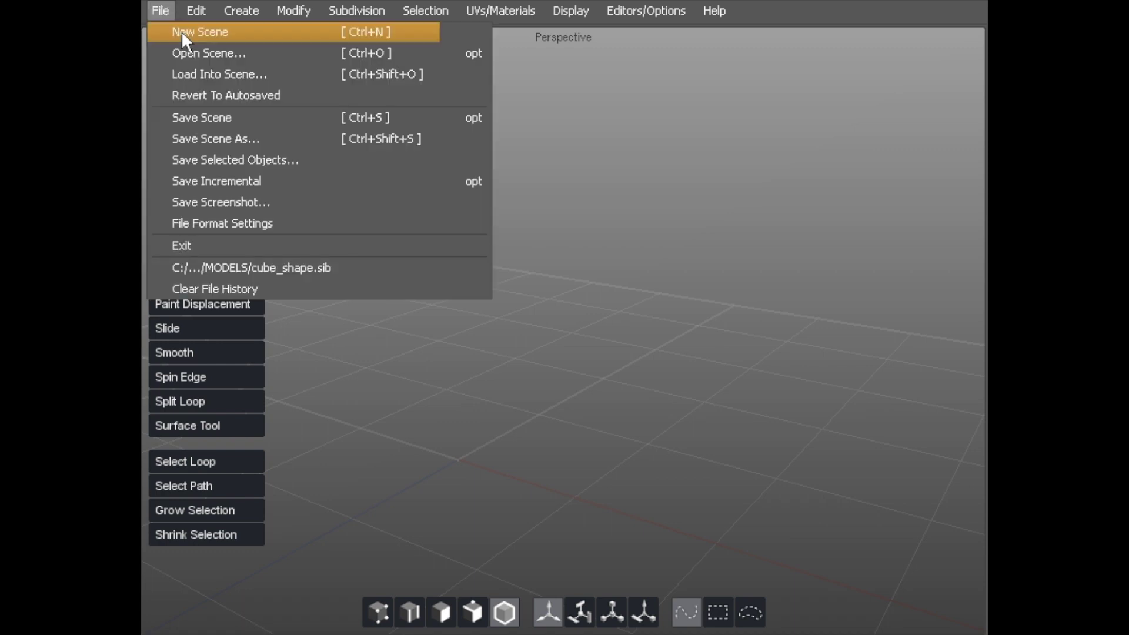
left_click(182, 31)
right_click_drag(429, 211, 429, 208)
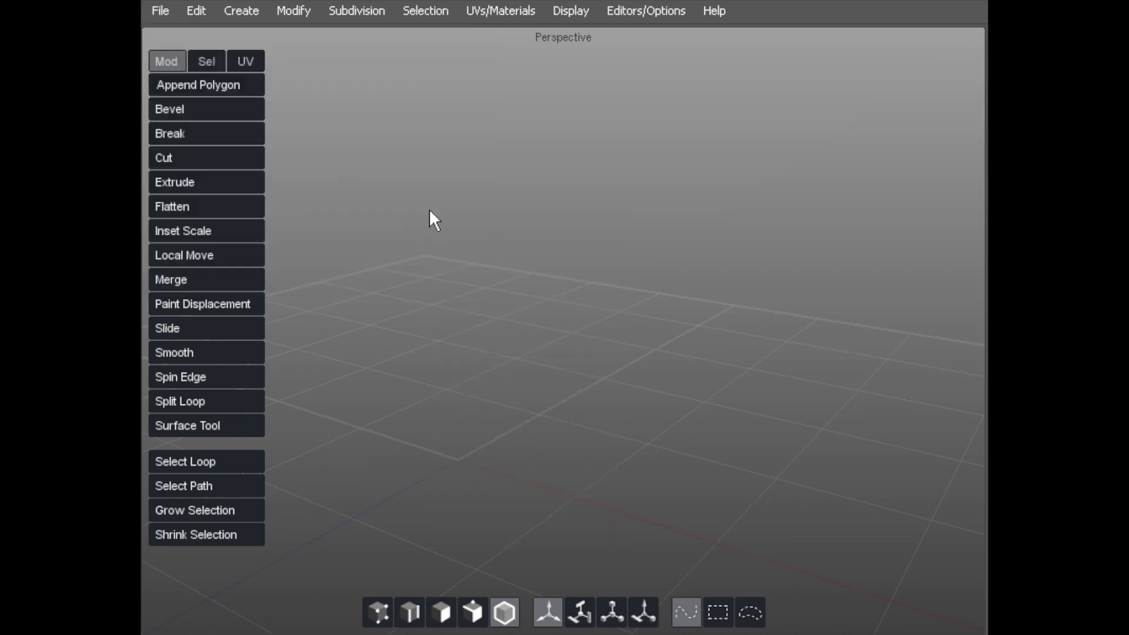
Reset the camera with F and bring up File > Open Scene.
key("f")
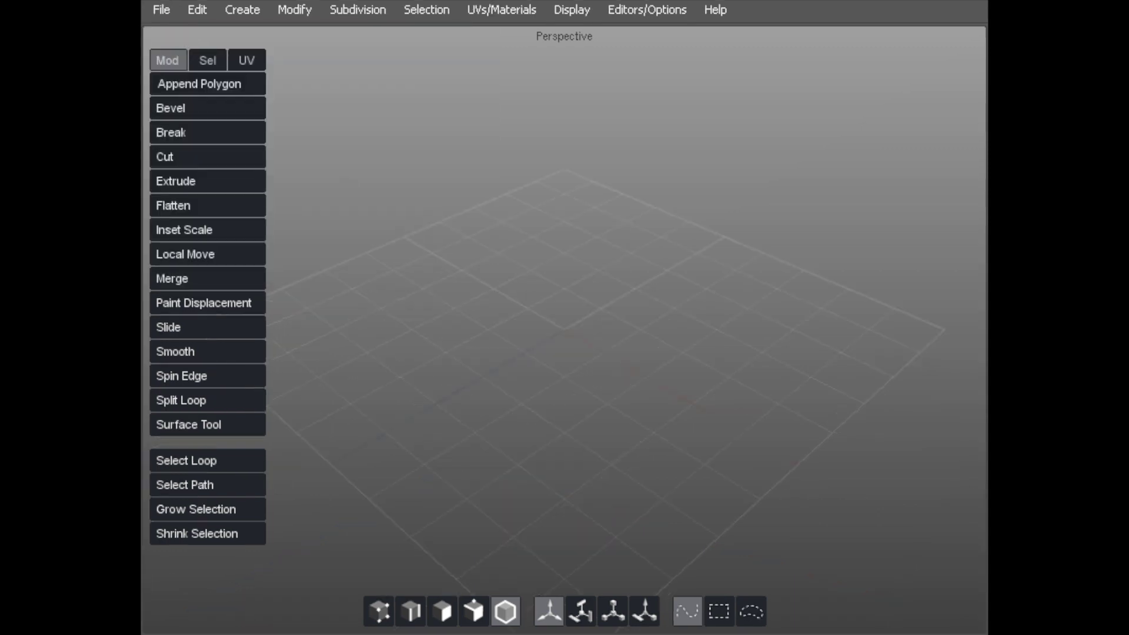
left_click(159, 10)
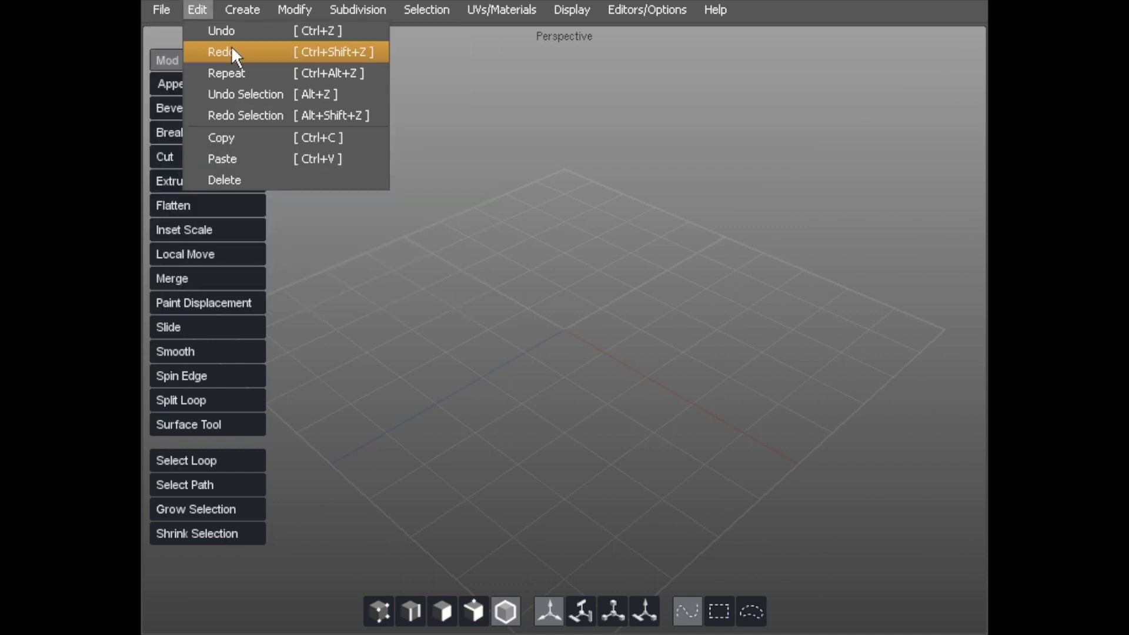
left_click(174, 51)
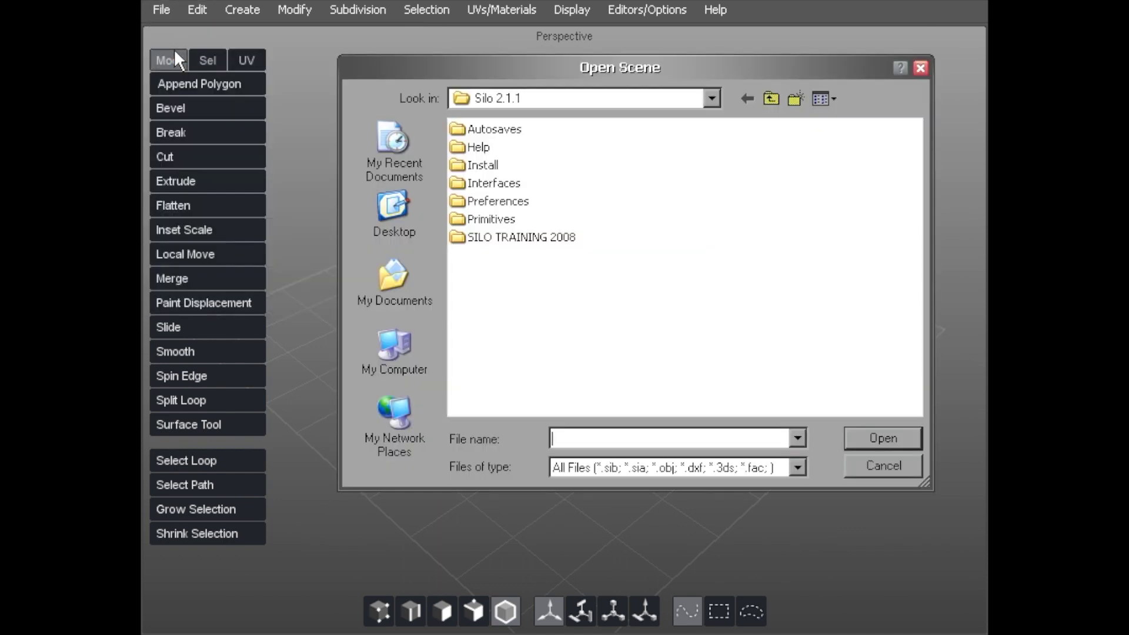
Load cube_shape from SILO TRAINING 2008 > MODELS and orbit to a close front view.
double_click(522, 239)
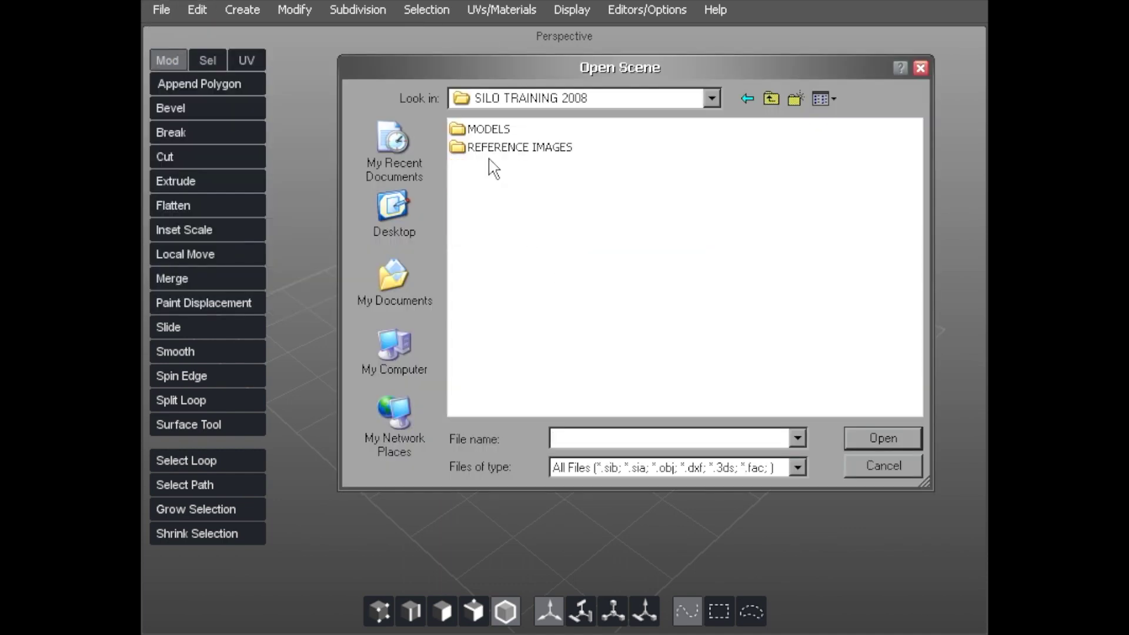
double_click(481, 130)
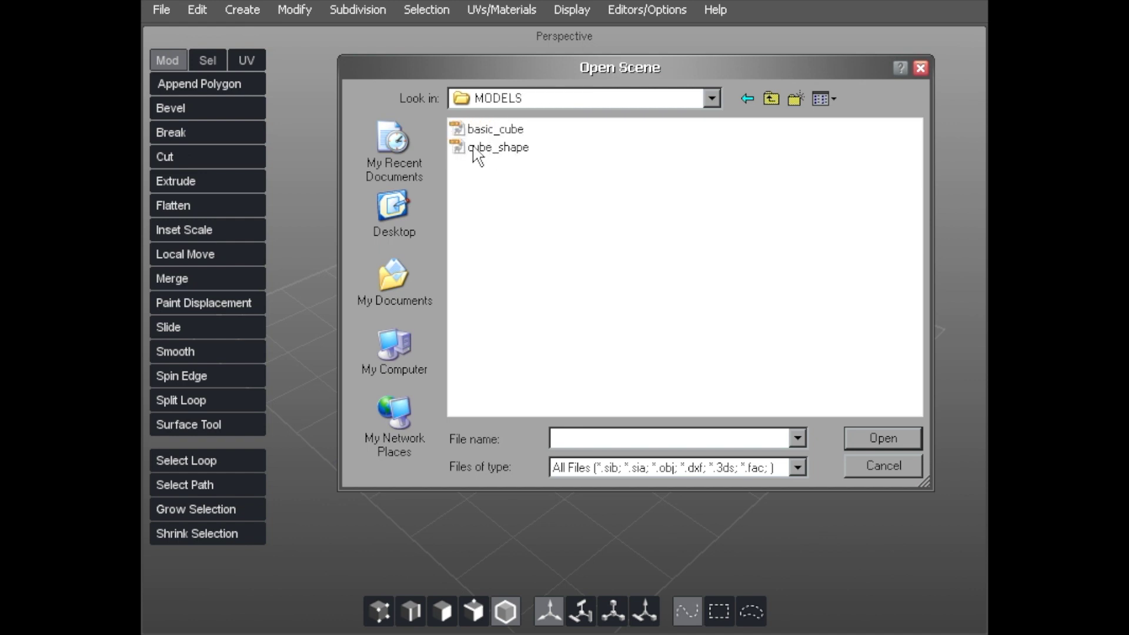
double_click(477, 147)
middle_click_drag(552, 233, 502, 184)
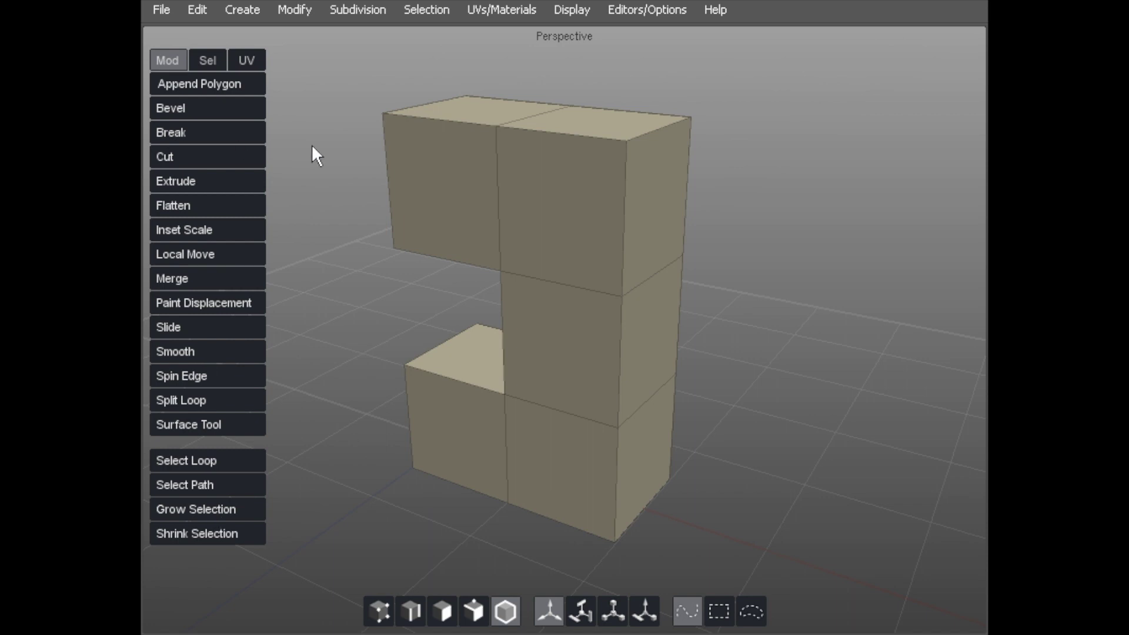
key("space")
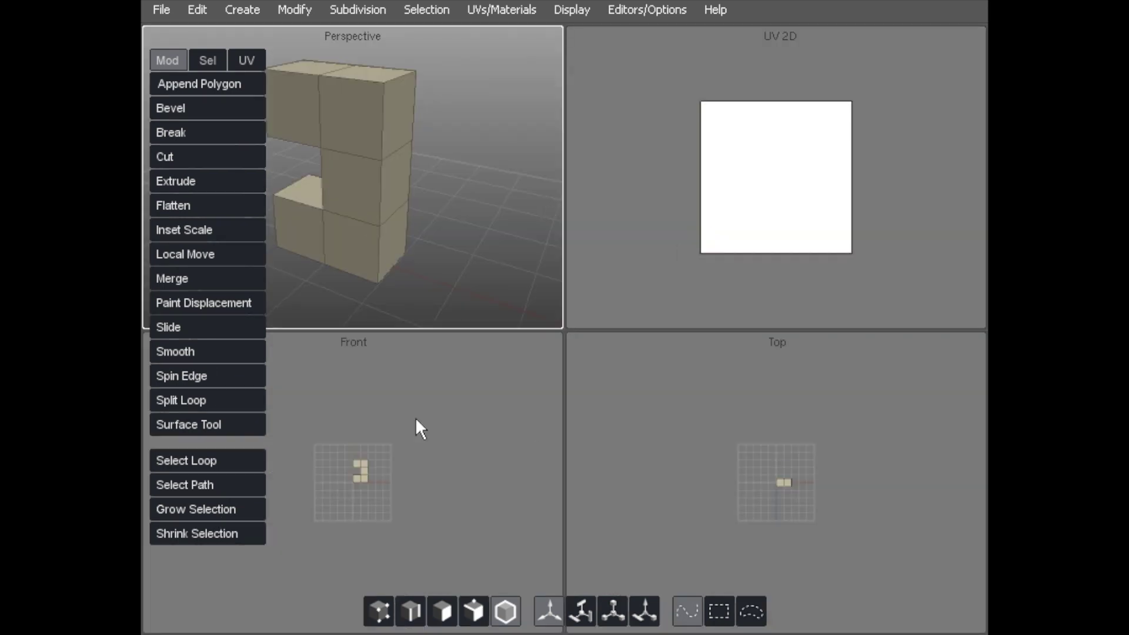
Frame the model in Perspective, then zoom and centre it in the Front view.
key("f")
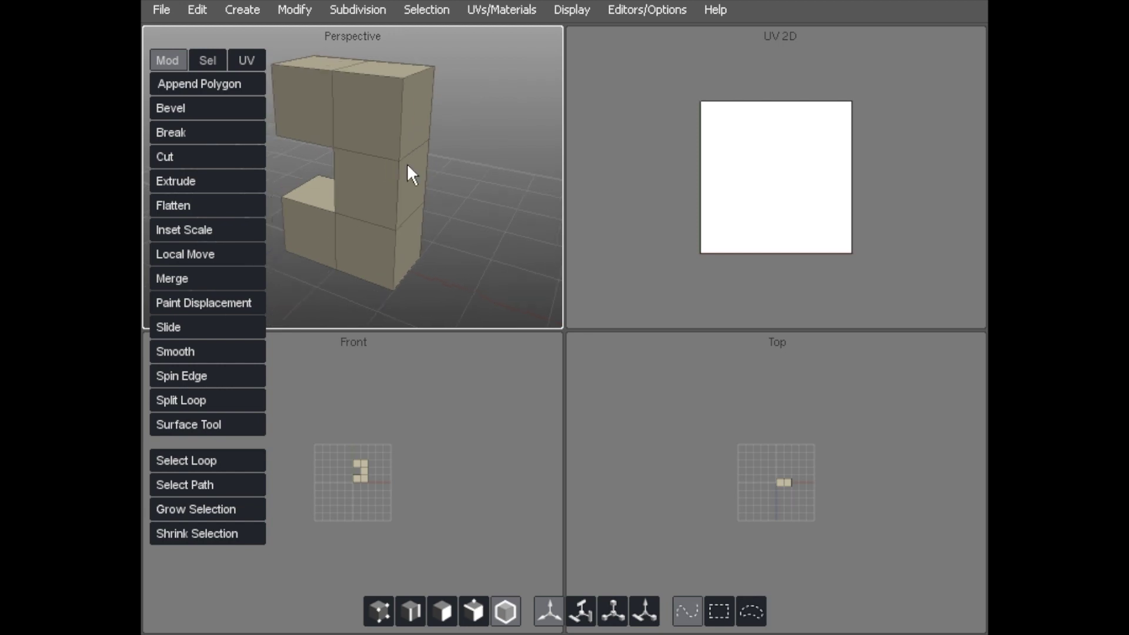
mouse_move(423, 161)
middle_mouse_down()
mouse_move(418, 143)
mouse_move(412, 153)
mouse_move(401, 136)
mouse_move(352, 124)
mouse_move(424, 146)
mouse_move(411, 142)
middle_mouse_up()
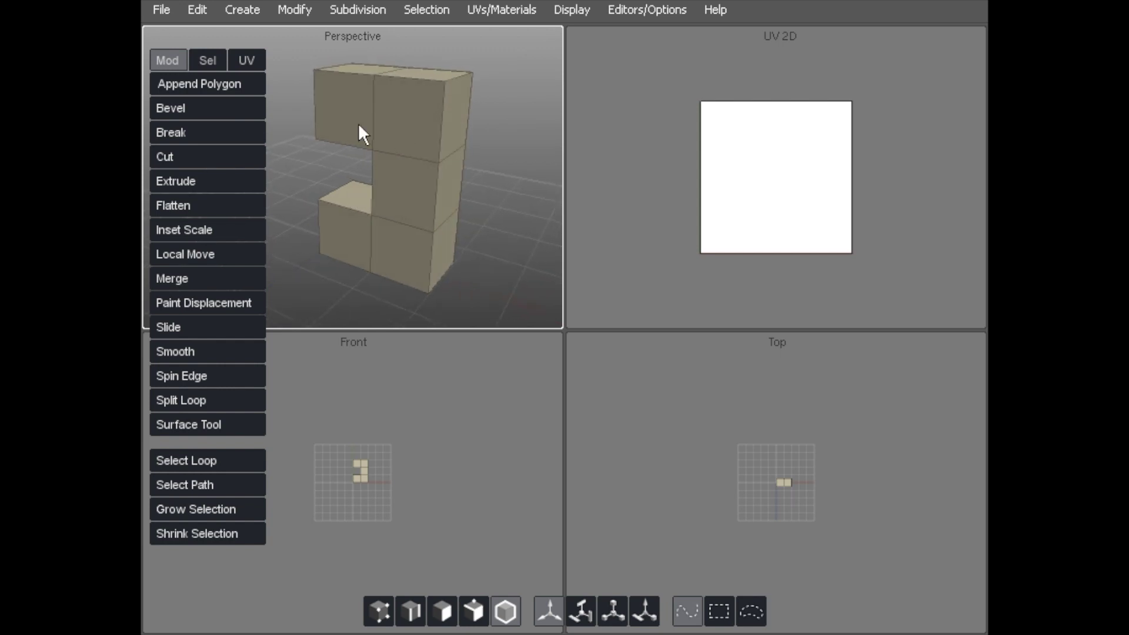
left_click(439, 418)
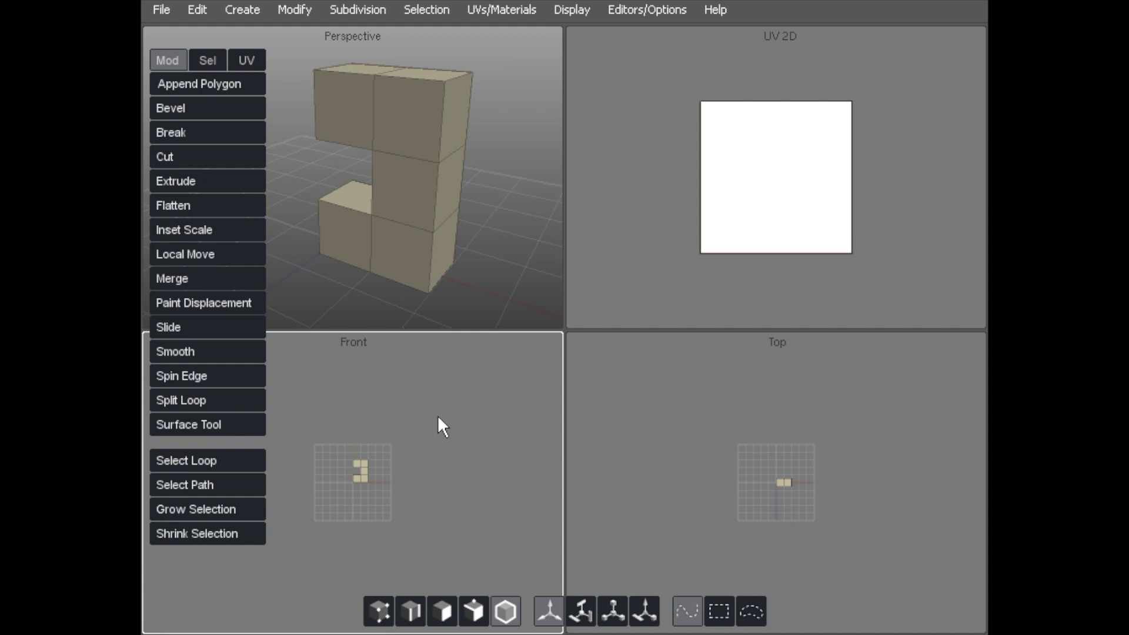
scroll(363, 387, "up", 5)
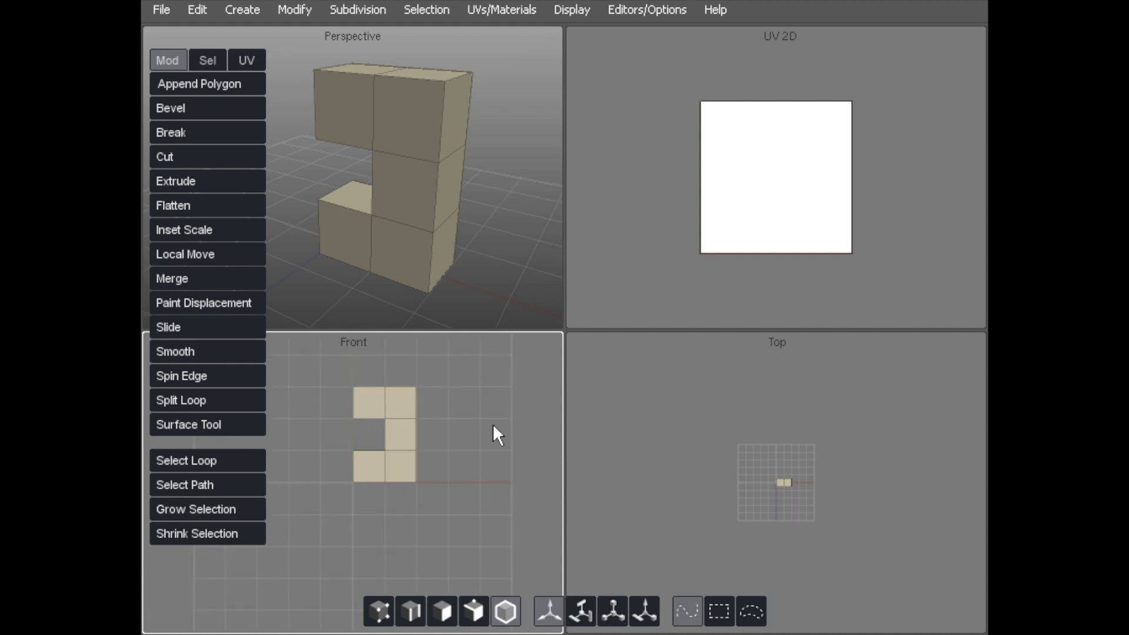
middle_click_drag(492, 424, 455, 436)
scroll(483, 435, "up", 2)
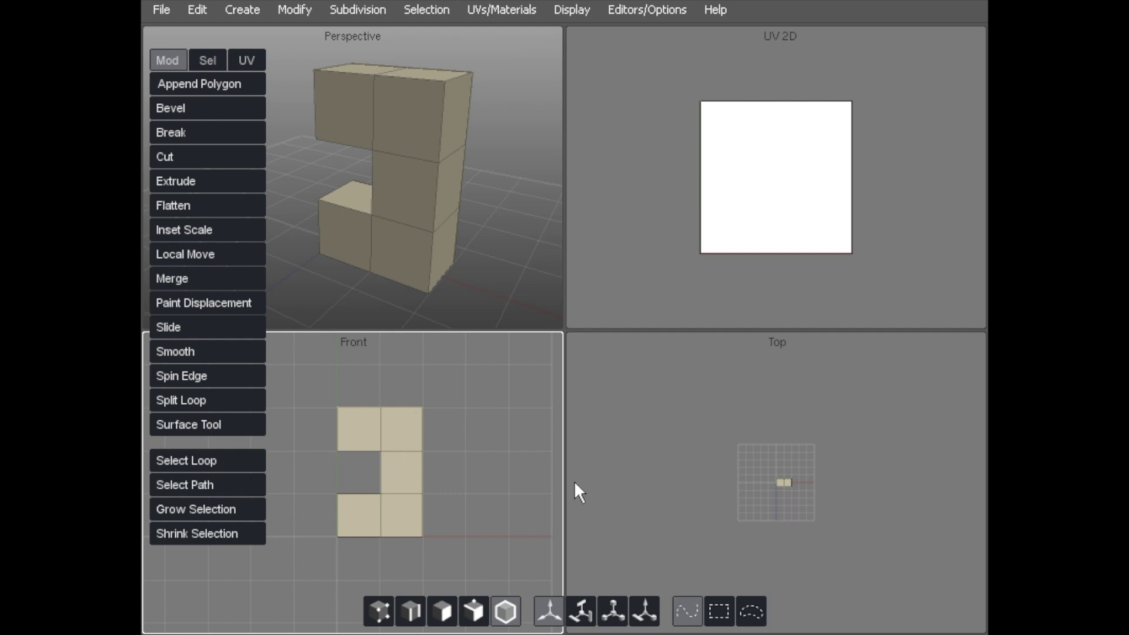
Zoom the Top view in on the stepped cube model.
left_click(689, 436)
scroll(743, 429, "up", 4)
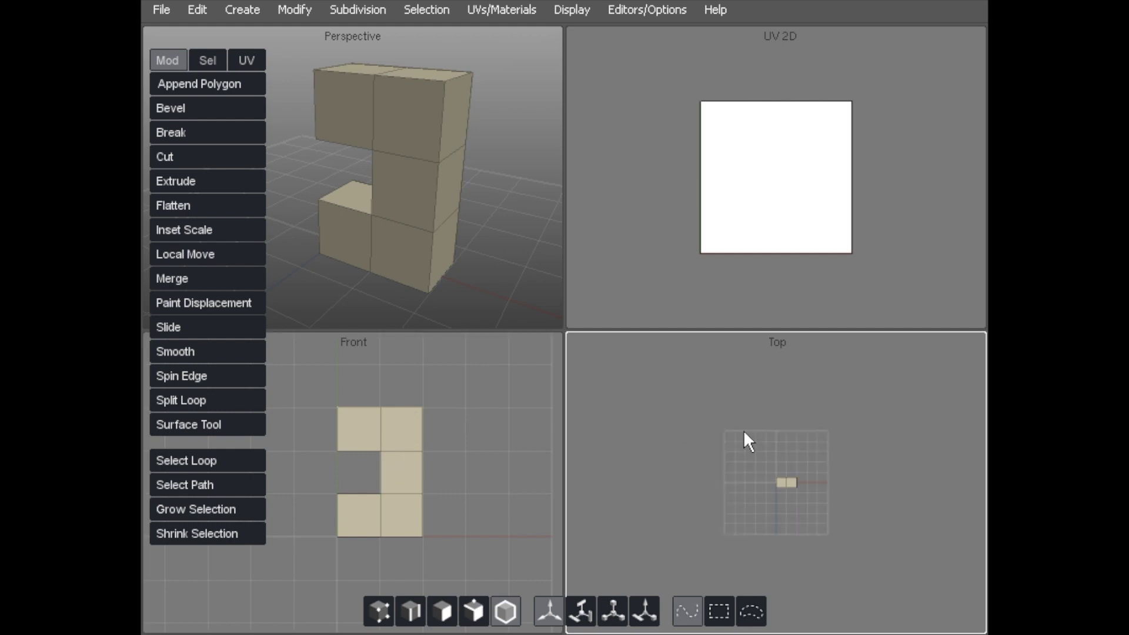
scroll(769, 429, "down", 1)
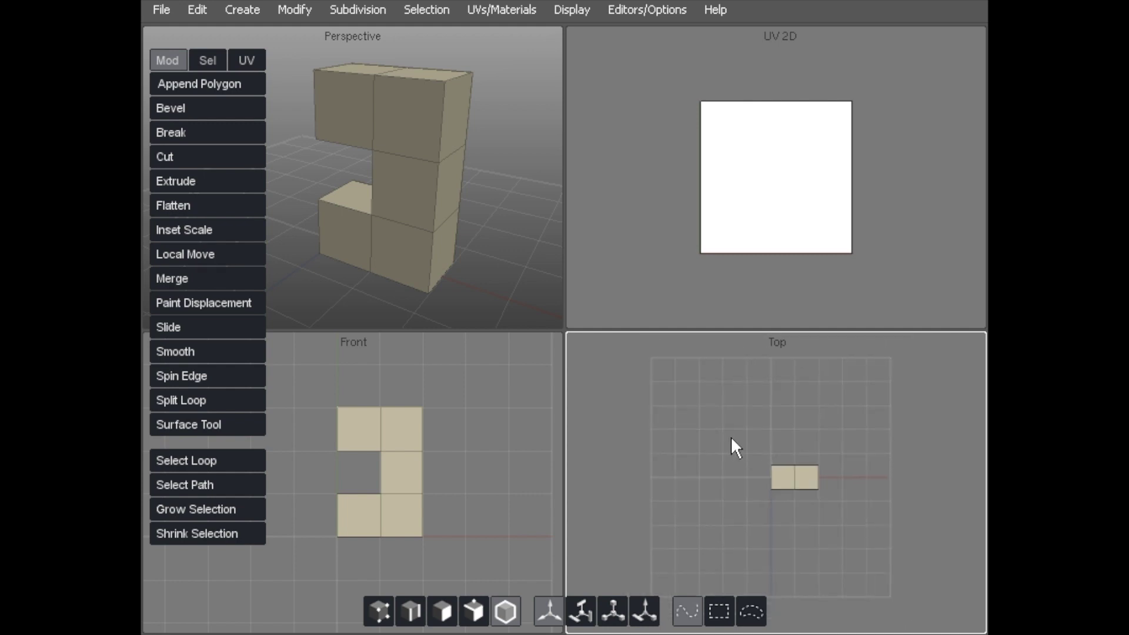
scroll(764, 444, "up", 2)
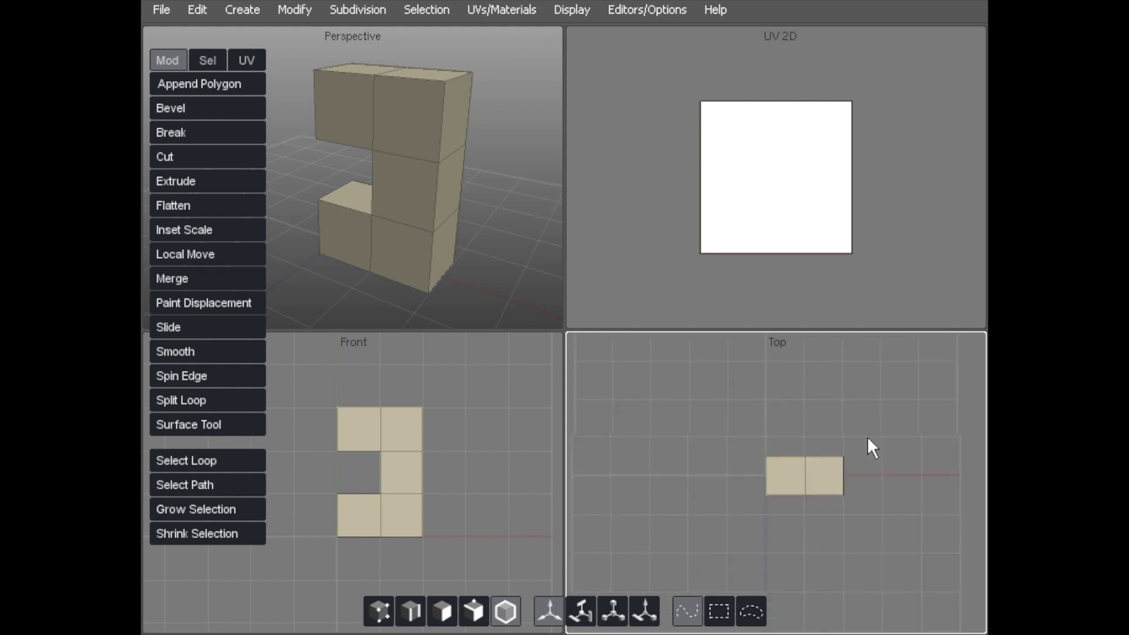
scroll(867, 436, "up", 1)
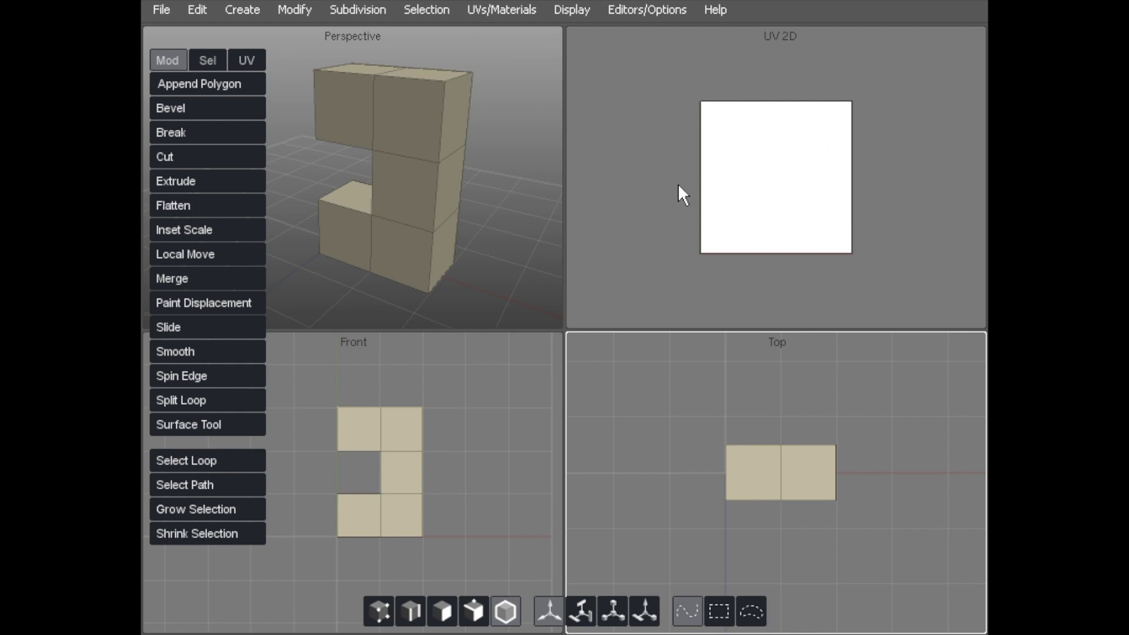
left_click(583, 10)
Switch to Horizontal Split Layout, zoom Top on the model, and orbit the Perspective view.
mouse_move(630, 306)
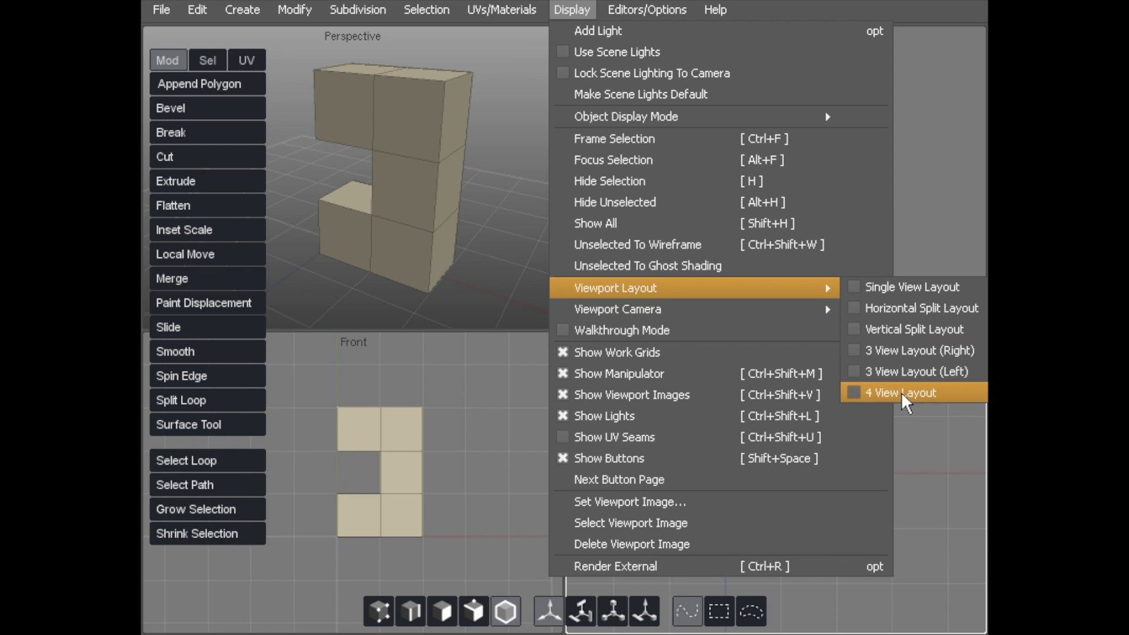
left_click(893, 316)
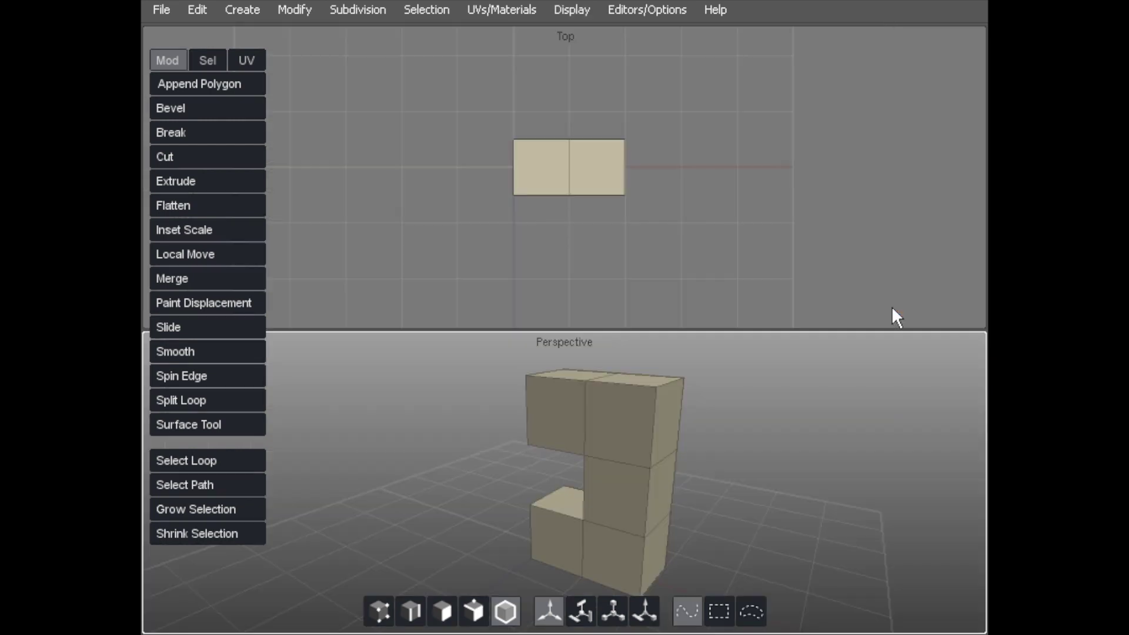
scroll(550, 165, "up", 5)
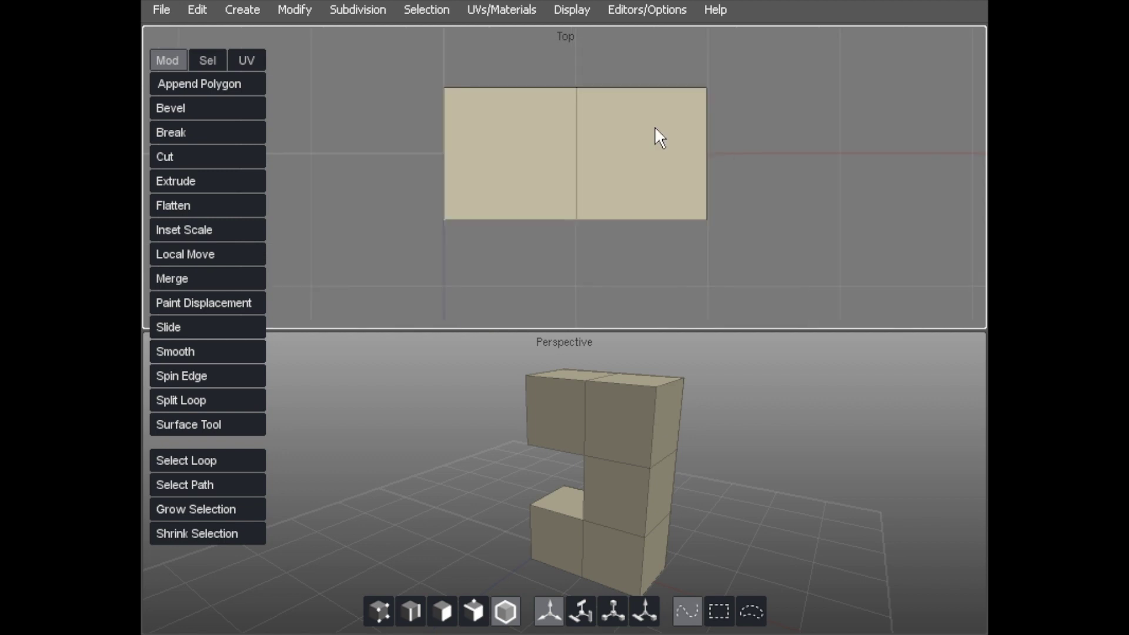
middle_click_drag(661, 134, 668, 164)
middle_click_drag(538, 418, 492, 400)
scroll(502, 237, "up", 2)
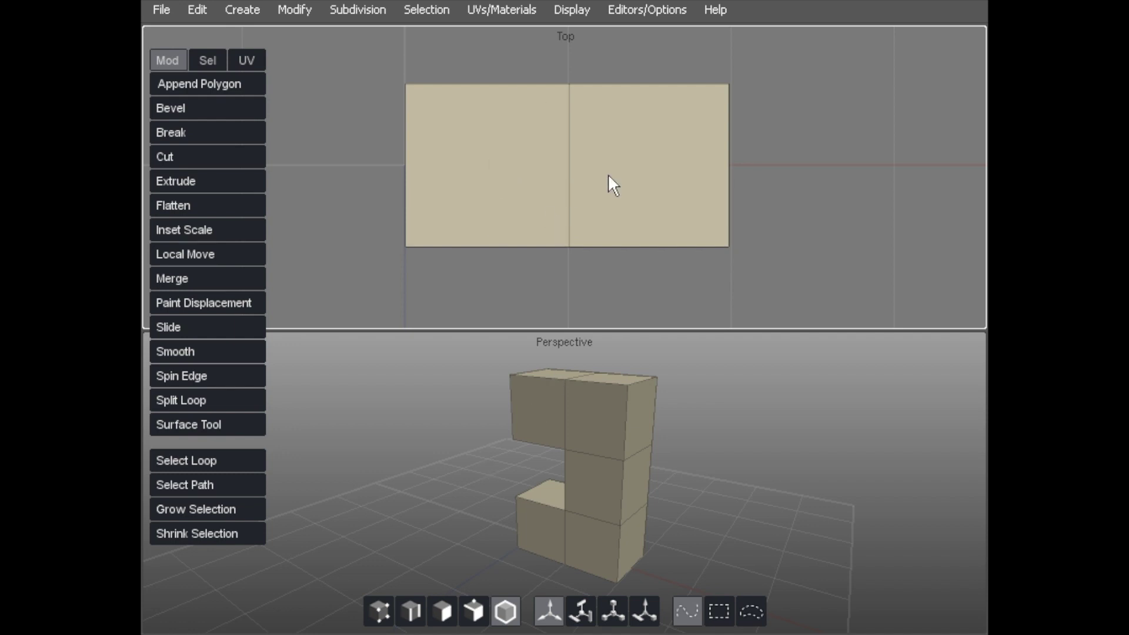
middle_click_drag(564, 383, 562, 429)
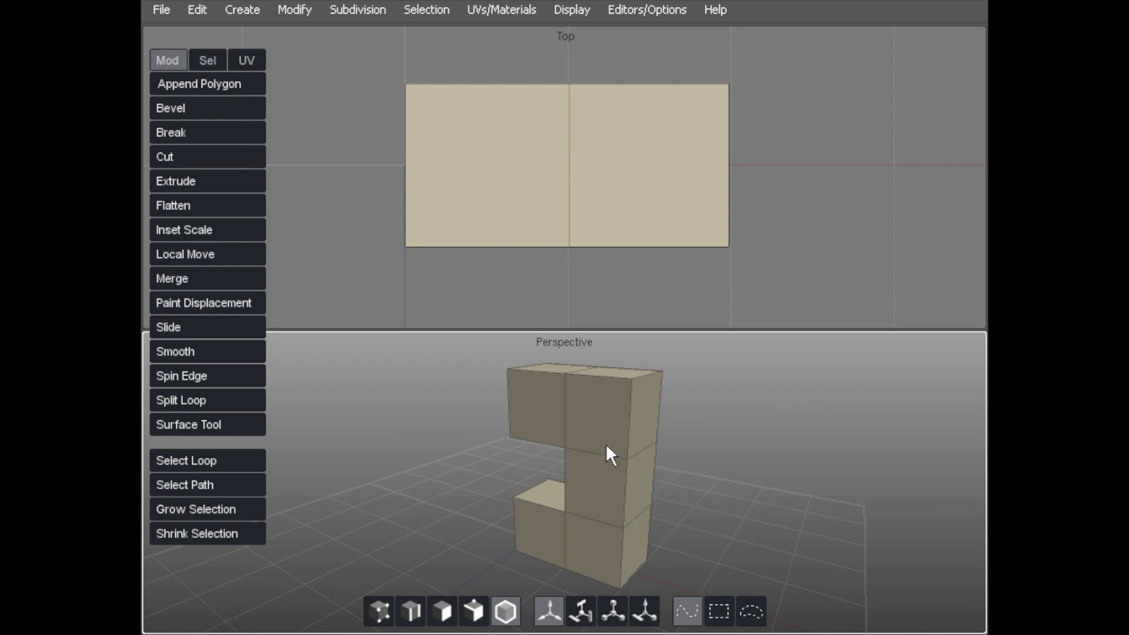
left_click(572, 12)
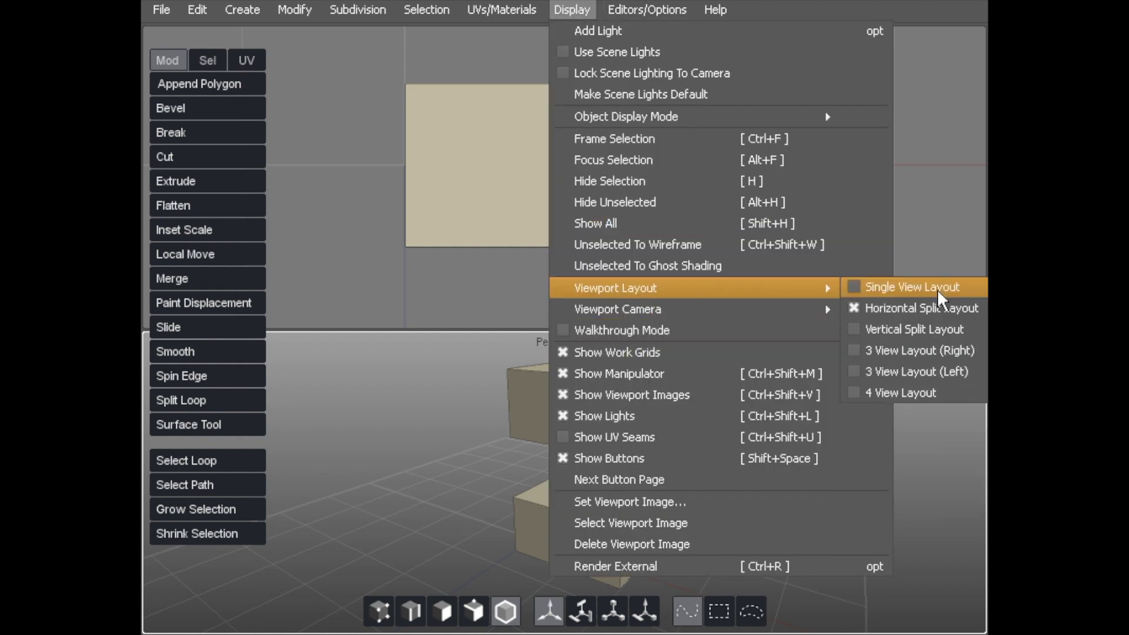
Switch to Vertical Split Layout, adjust Perspective, and turn the UV 2D pane into Perspective.
left_click(887, 327)
left_click_drag(397, 291, 389, 262, "alt")
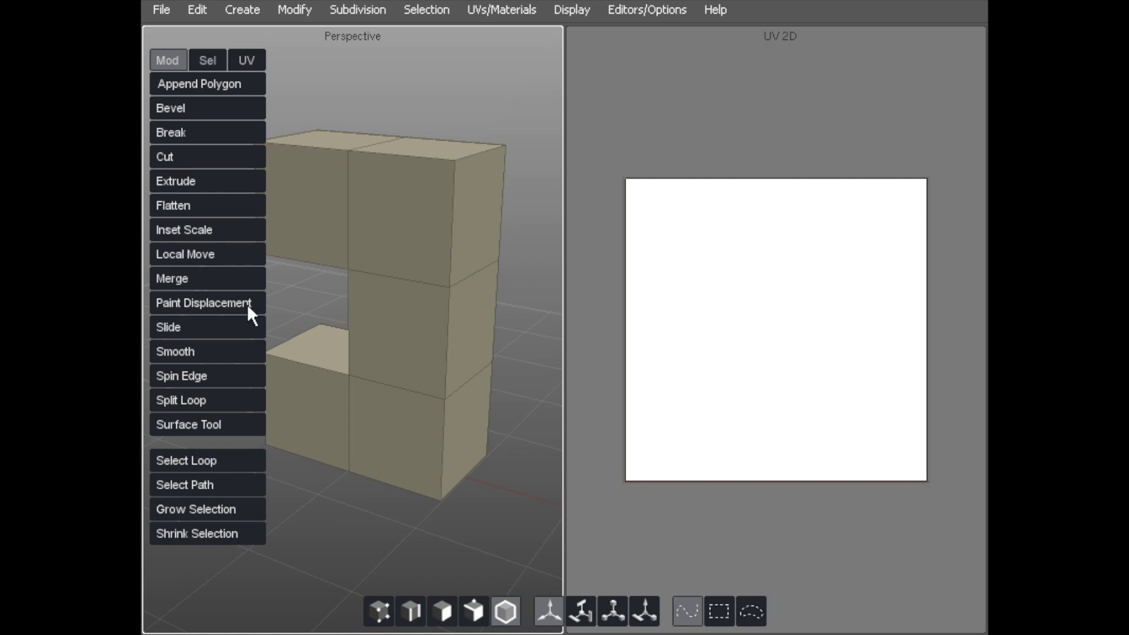
left_click_drag(247, 305, 365, 245, "alt")
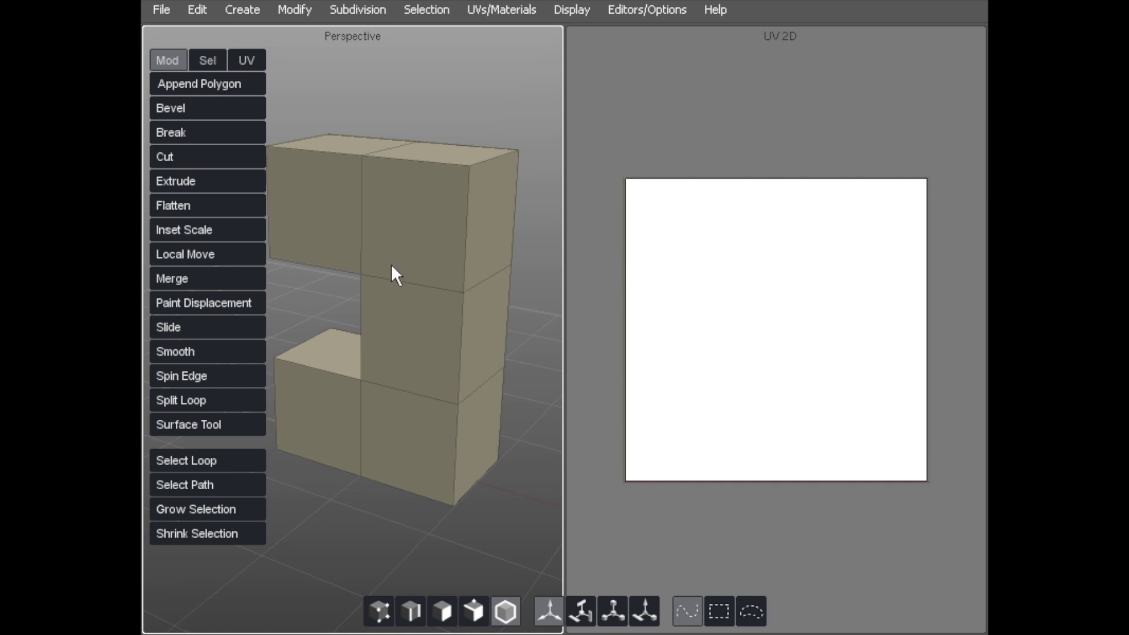
left_click_drag(390, 263, 393, 251, "alt")
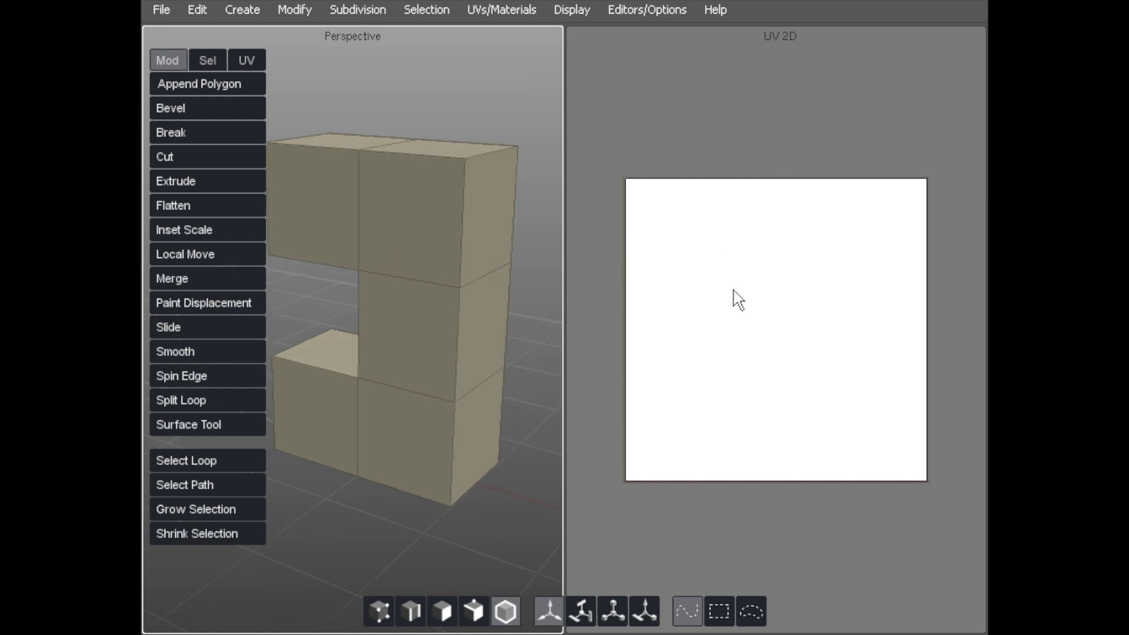
left_click(728, 108)
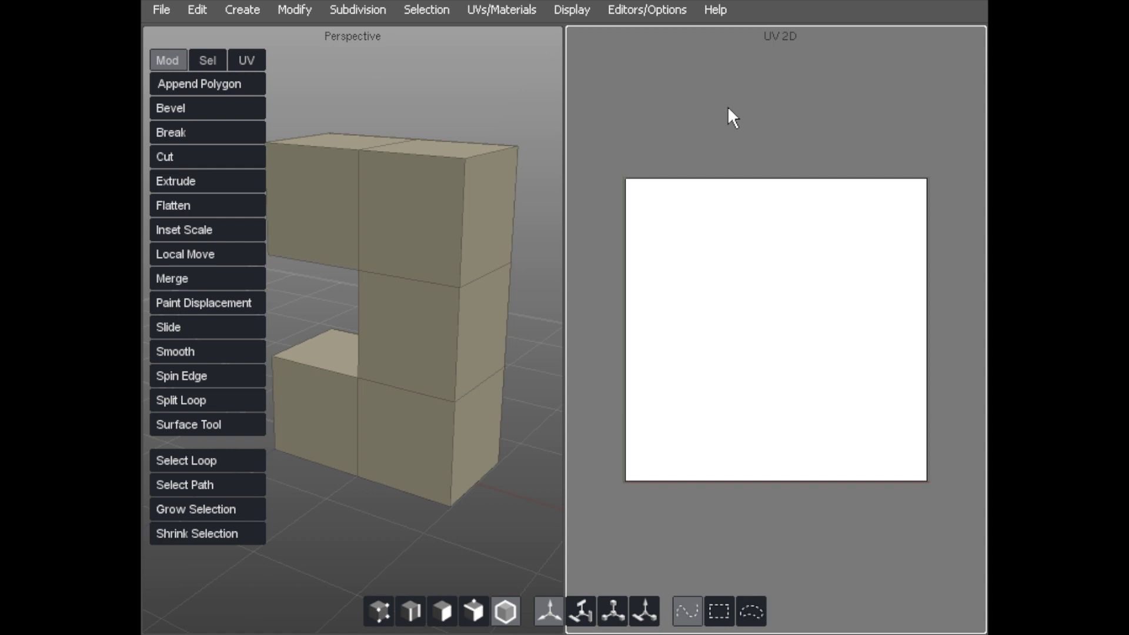
key("p")
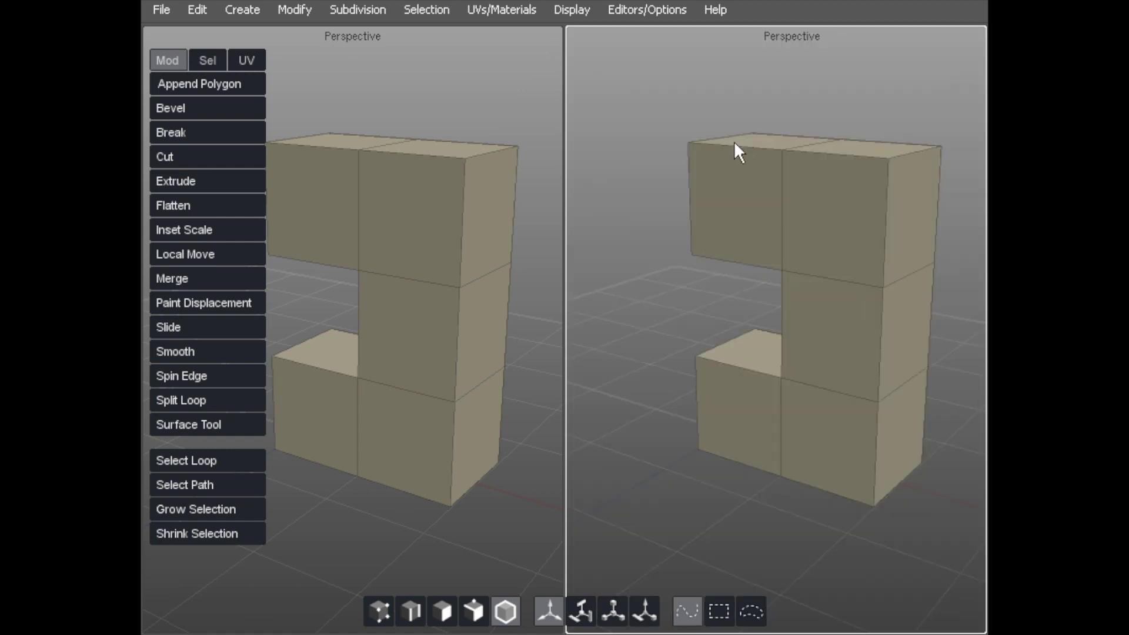
Cycle the right pane through Front, Bottom, Left and Top views, ending on Right.
mouse_move(759, 206)
left_mouse_down("alt")
mouse_move(790, 208)
mouse_move(736, 208)
mouse_move(746, 210)
left_mouse_up("alt")
key("f")
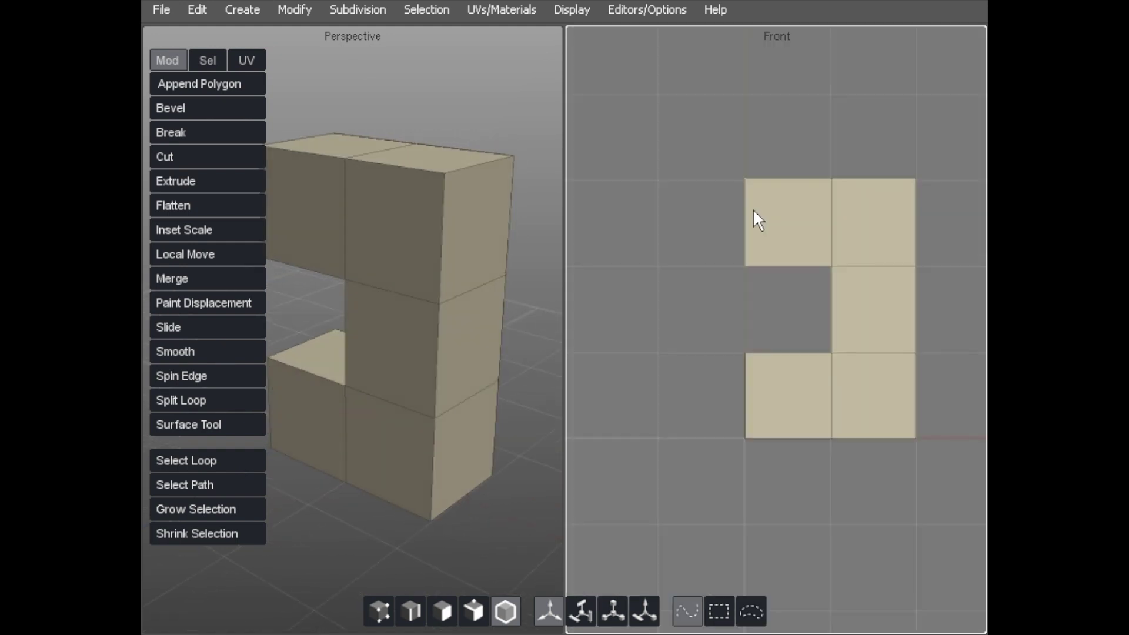
key("b")
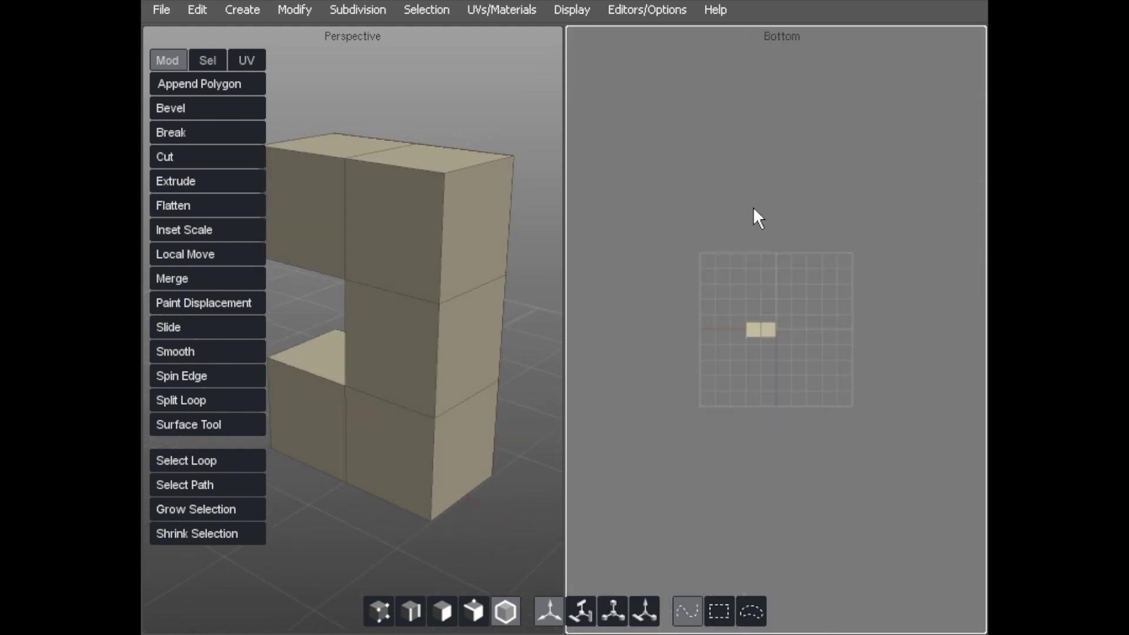
key("l")
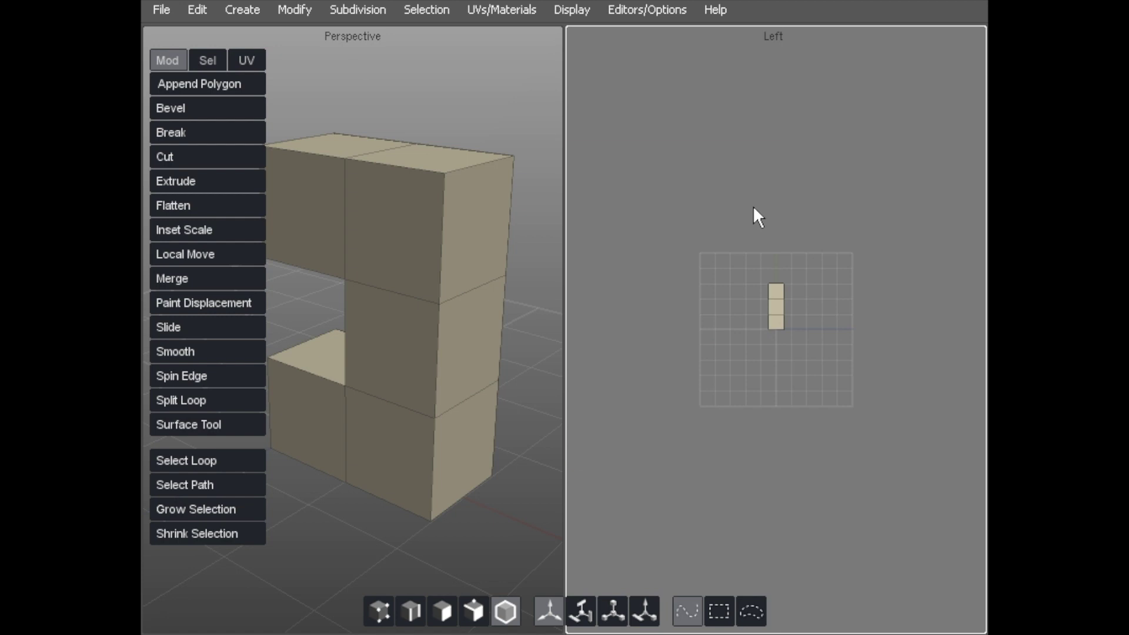
key("t")
key("r")
Zoom and pan the Right pane onto the model, then dolly the Perspective view closer.
right_click_drag(747, 261, 906, 250, "alt")
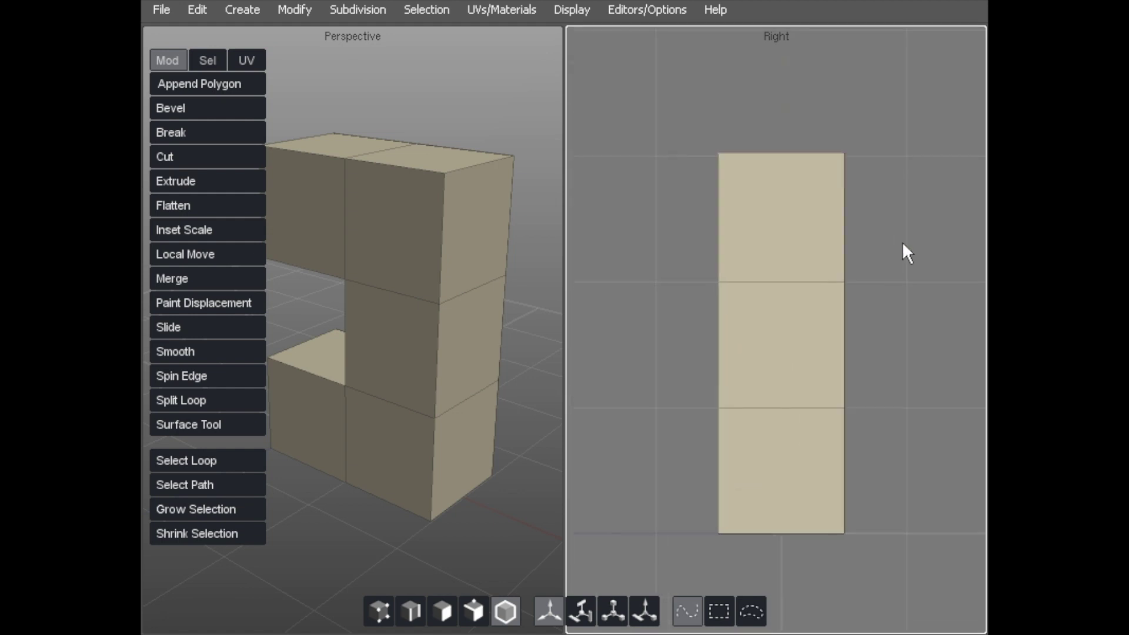
middle_click_drag(723, 254, 719, 254, "alt")
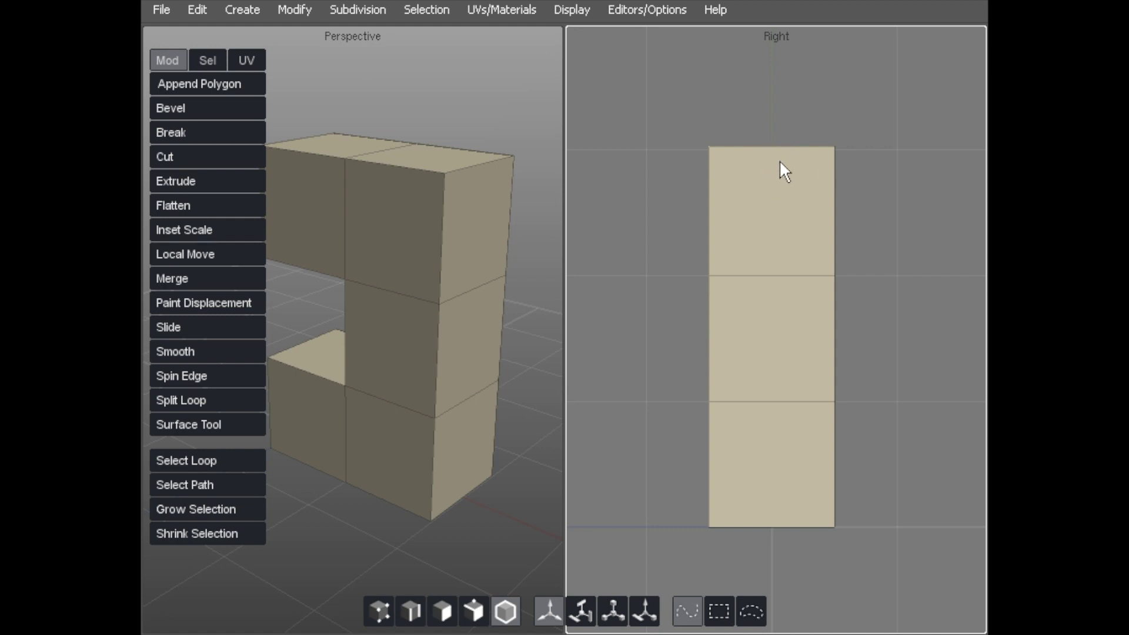
mouse_move(772, 166)
middle_mouse_down()
mouse_move(688, 178)
mouse_move(821, 157)
mouse_move(708, 158)
mouse_move(787, 159)
mouse_move(725, 180)
mouse_move(785, 177)
mouse_move(789, 207)
mouse_move(771, 203)
mouse_move(822, 209)
mouse_move(771, 111)
mouse_move(781, 151)
mouse_move(797, 139)
mouse_move(676, 148)
mouse_move(770, 155)
middle_mouse_up()
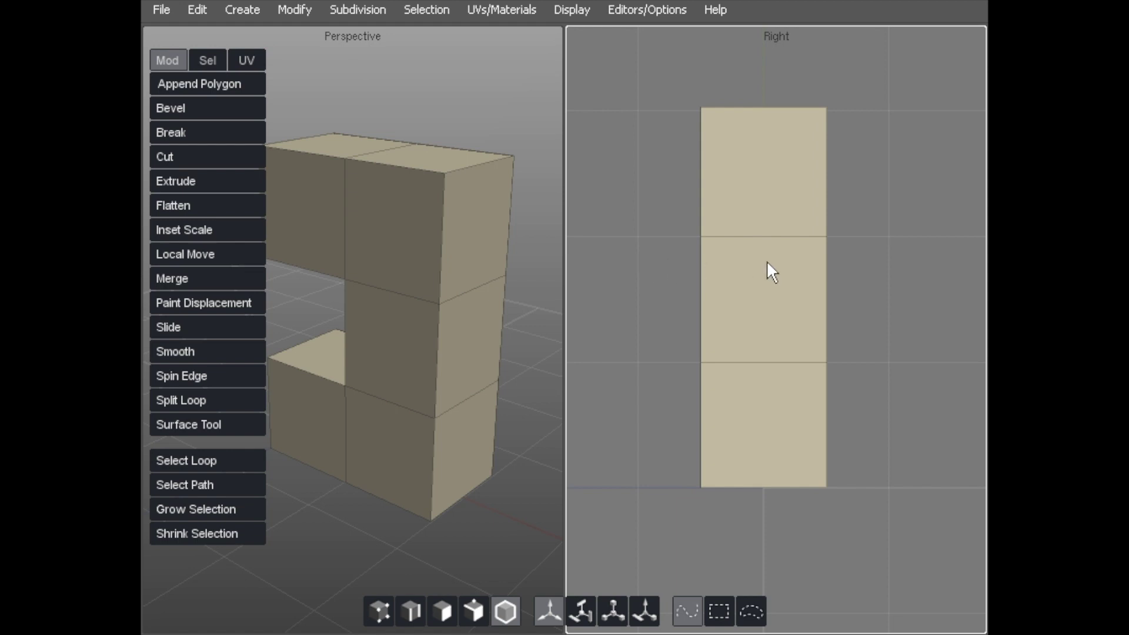
right_click_drag(768, 263, 700, 191, "alt")
right_click_drag(335, 280, 389, 218, "alt")
right_click_drag(759, 294, 809, 276, "alt")
right_click_drag(373, 192, 500, 271, "alt")
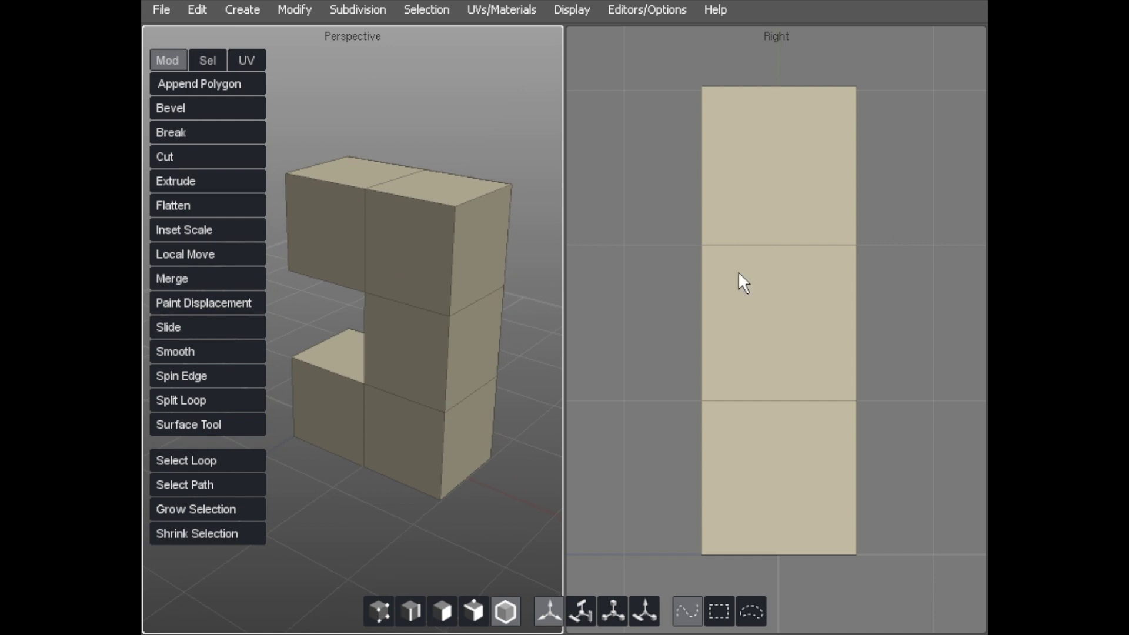
Switch to the 3 View Layout (Right) with Perspective on the left.
left_click(572, 9)
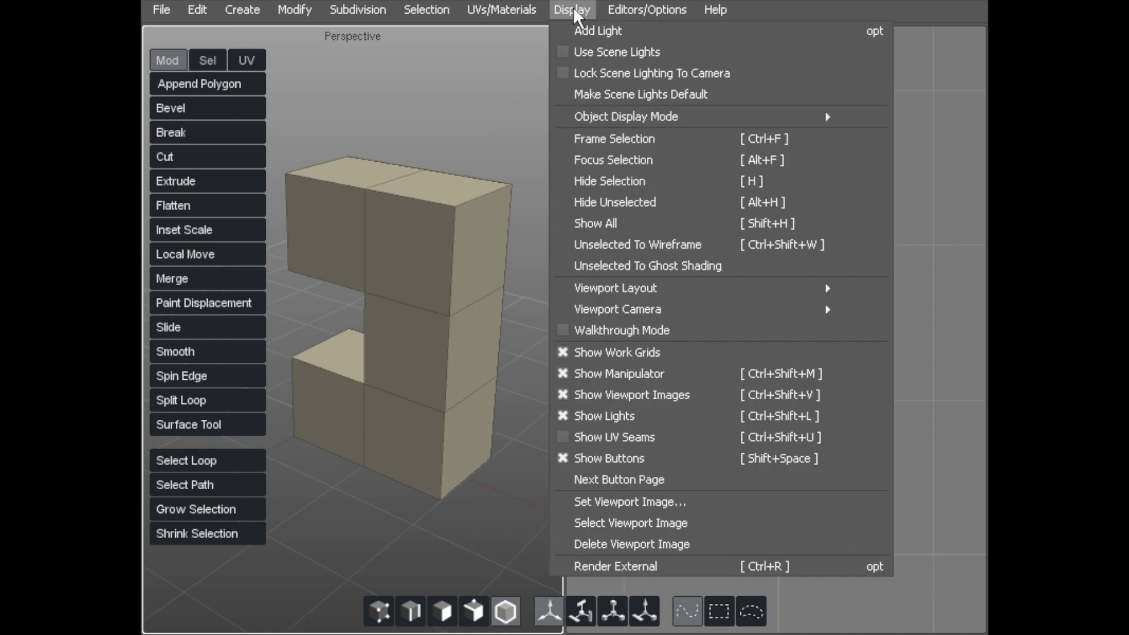
mouse_move(617, 294)
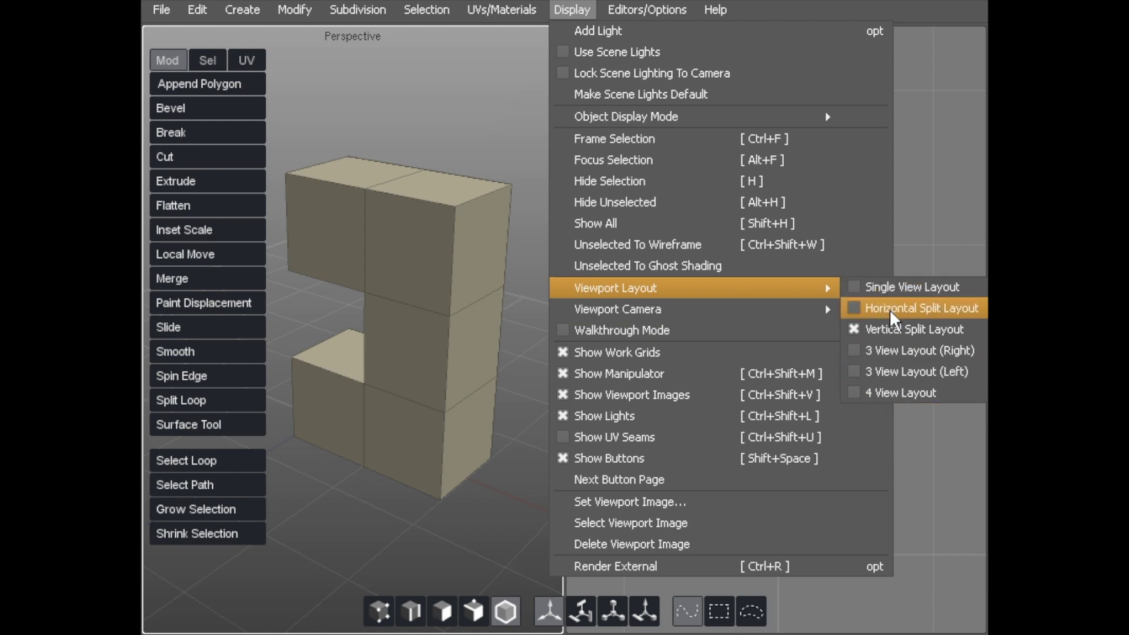
left_click(893, 350)
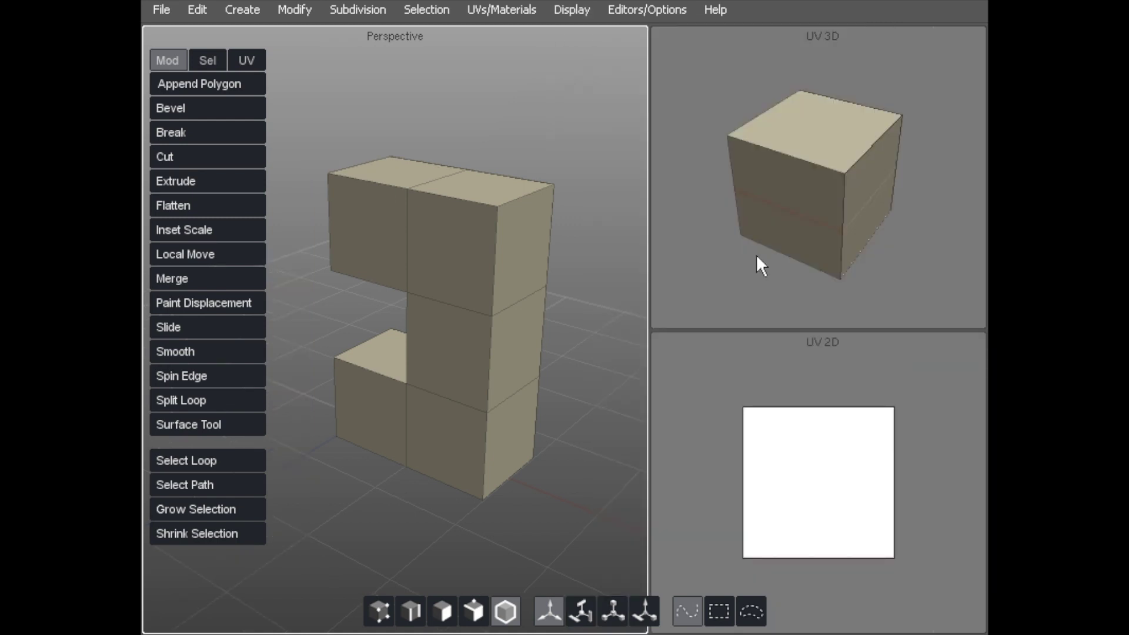
Cycle the lower-right pane through Bottom and Left views until it shows Right.
scroll(755, 184, "up", 3)
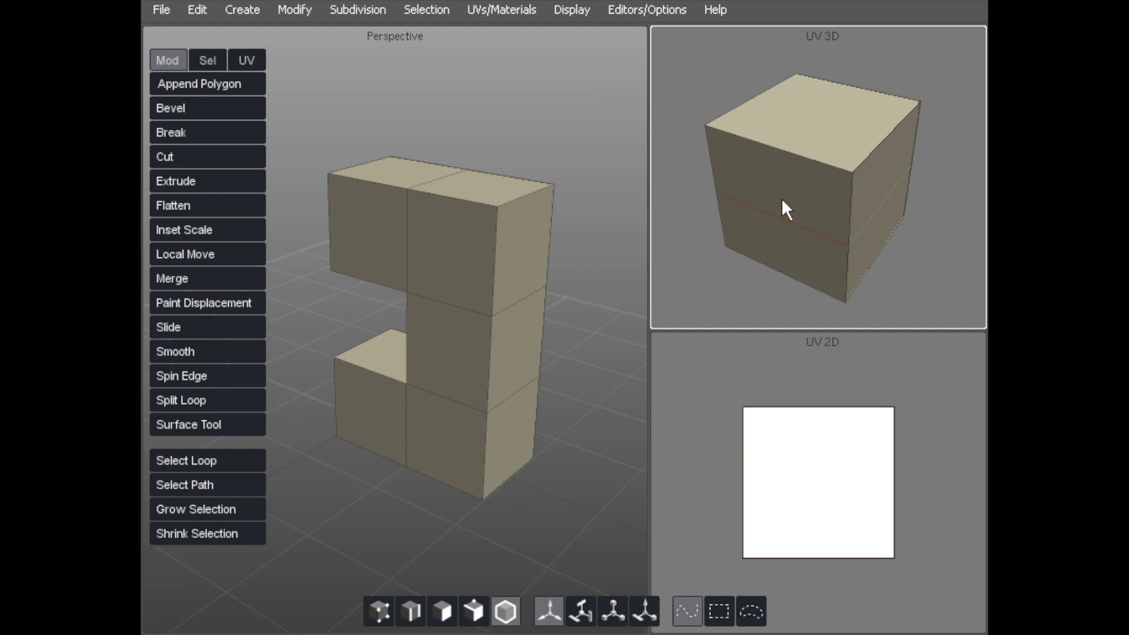
key("ctrl+b")
key("ctrl+l")
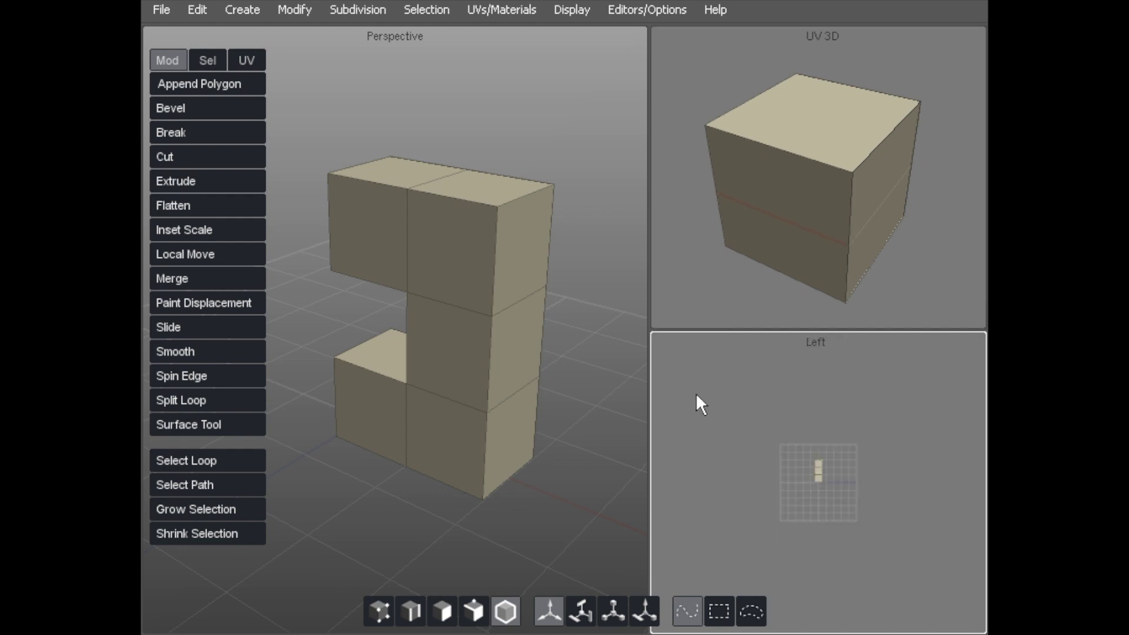
key("f")
key("ctrl+r")
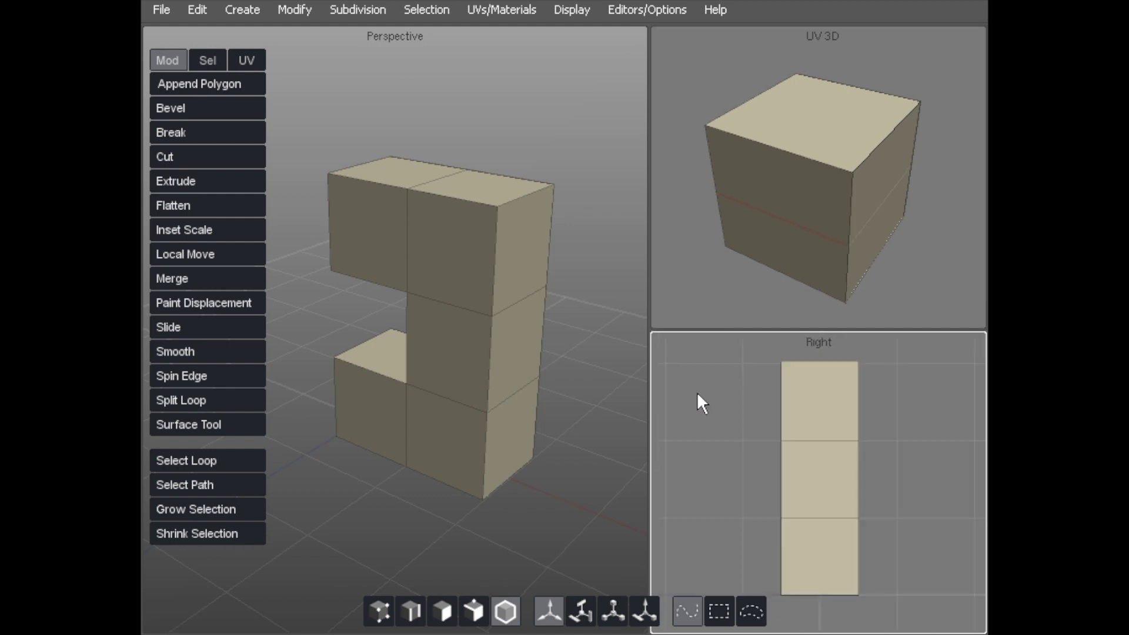
middle_click_drag(475, 280, 481, 212)
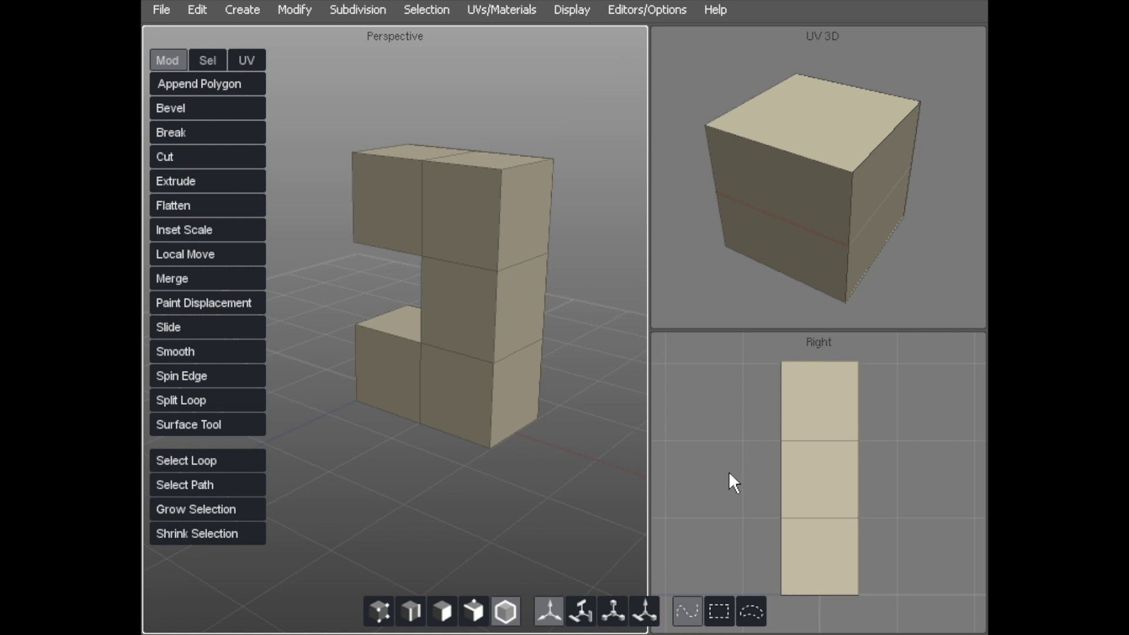
Maximize and restore the Right pane, then the UV 3D pane, in turn.
key("space")
scroll(677, 288, "down", 1)
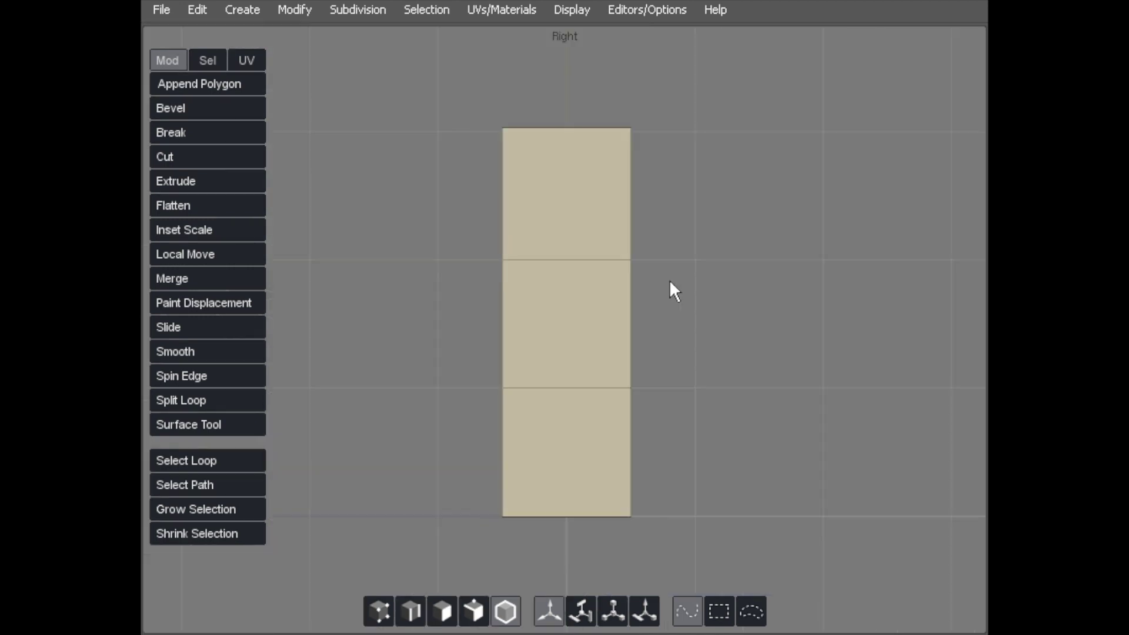
key("space")
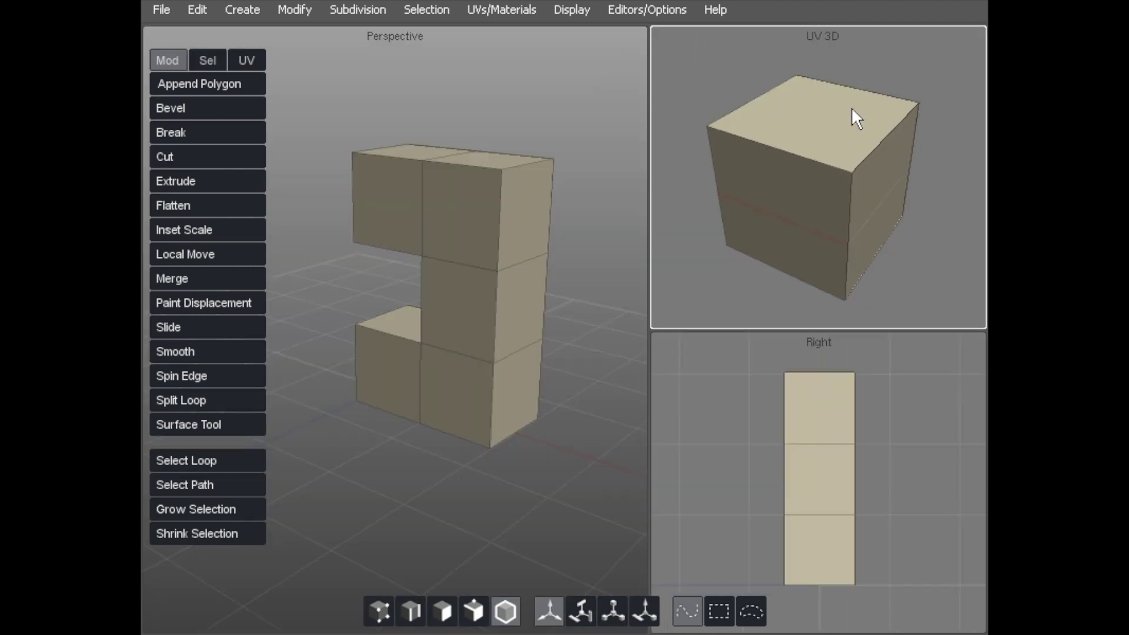
key("space")
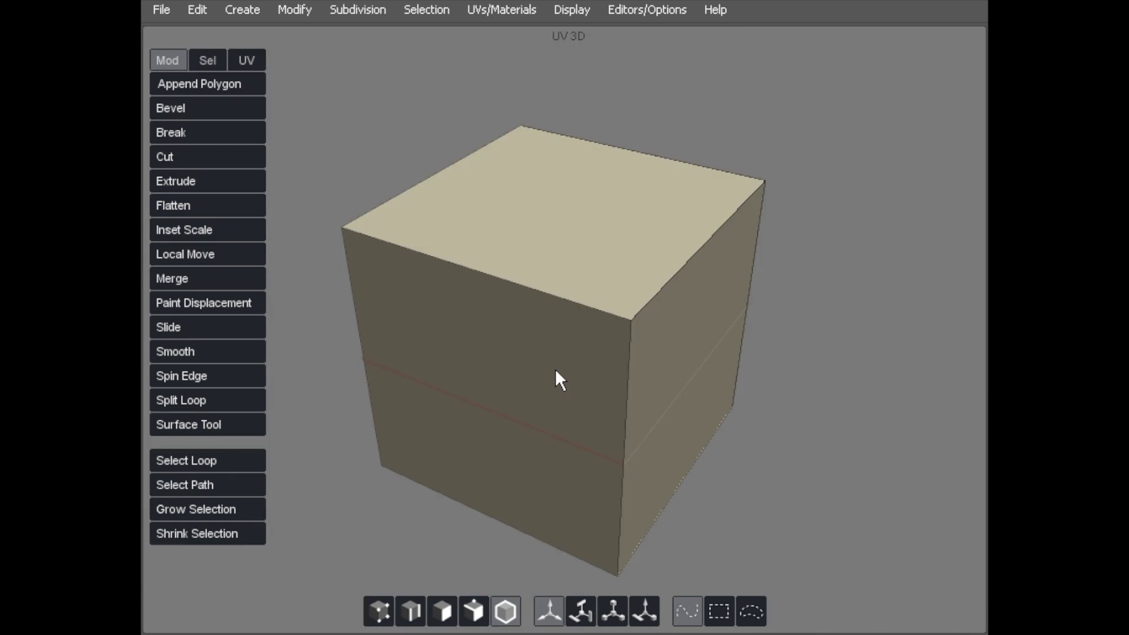
middle_click_drag(556, 370, 576, 292)
key("space")
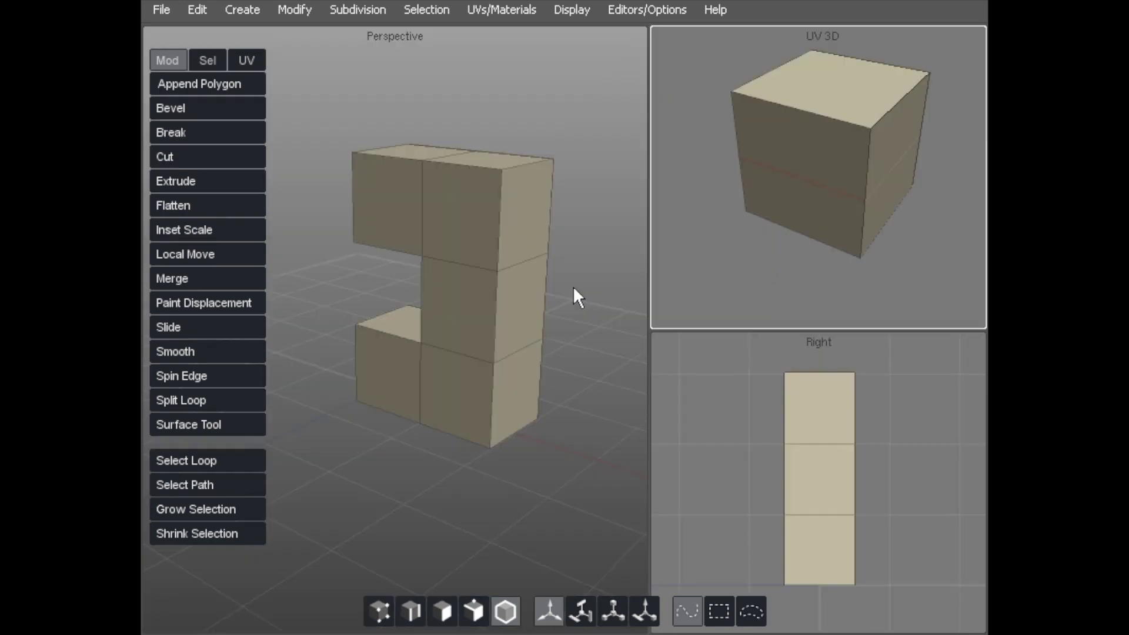
Maximize Perspective, orbit and zoom closer to the stepped model, then restore three panes.
key("space")
right_click_drag(422, 312, 531, 271)
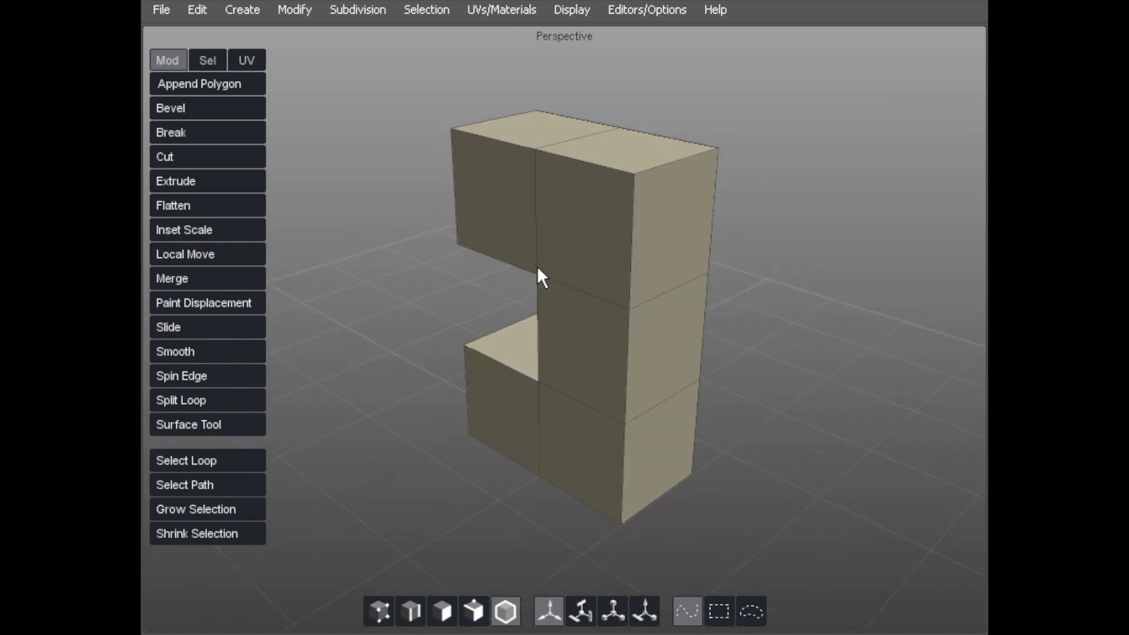
right_click_drag(521, 331, 543, 234)
key("space")
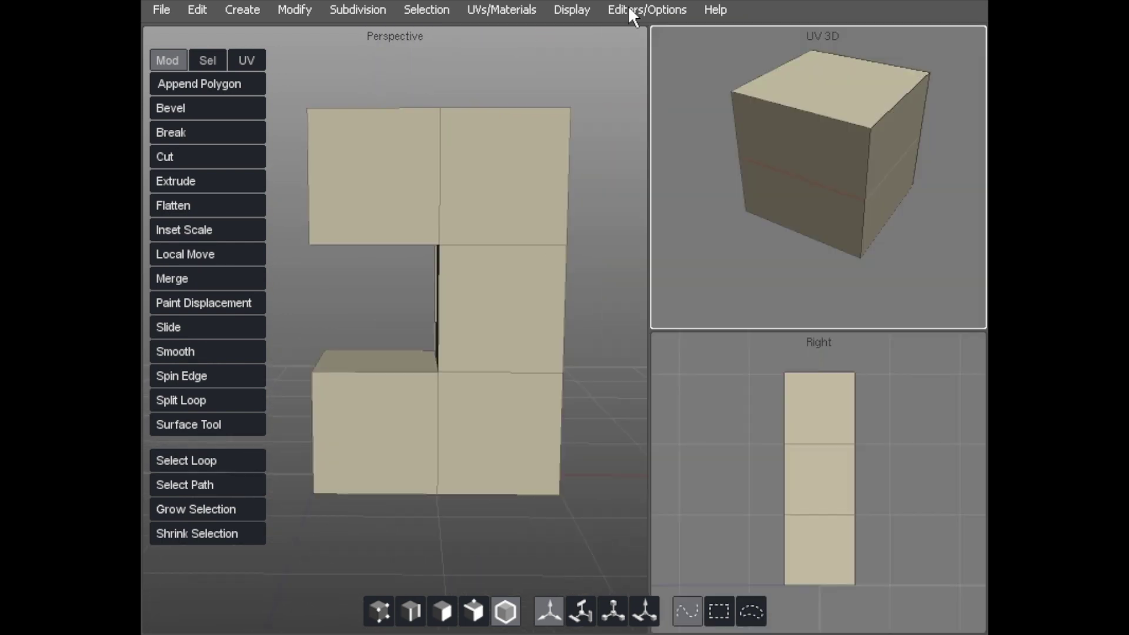
Switch to the Vertical Split Layout, Perspective beside Right, and orbit to show side faces.
left_click(559, 12)
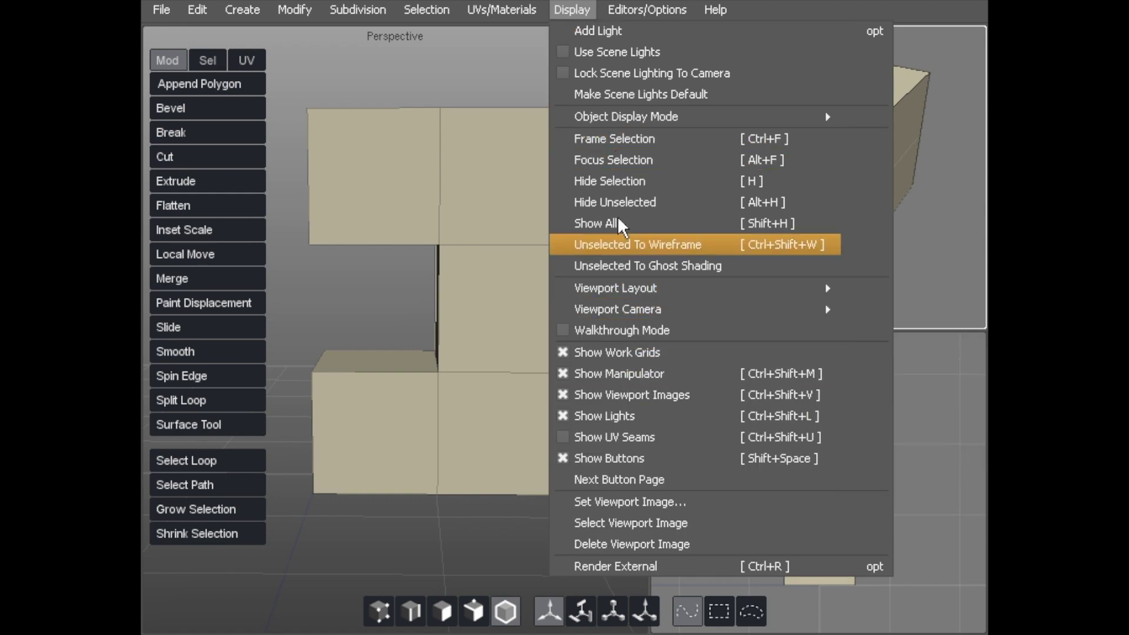
mouse_move(643, 291)
left_click(921, 328)
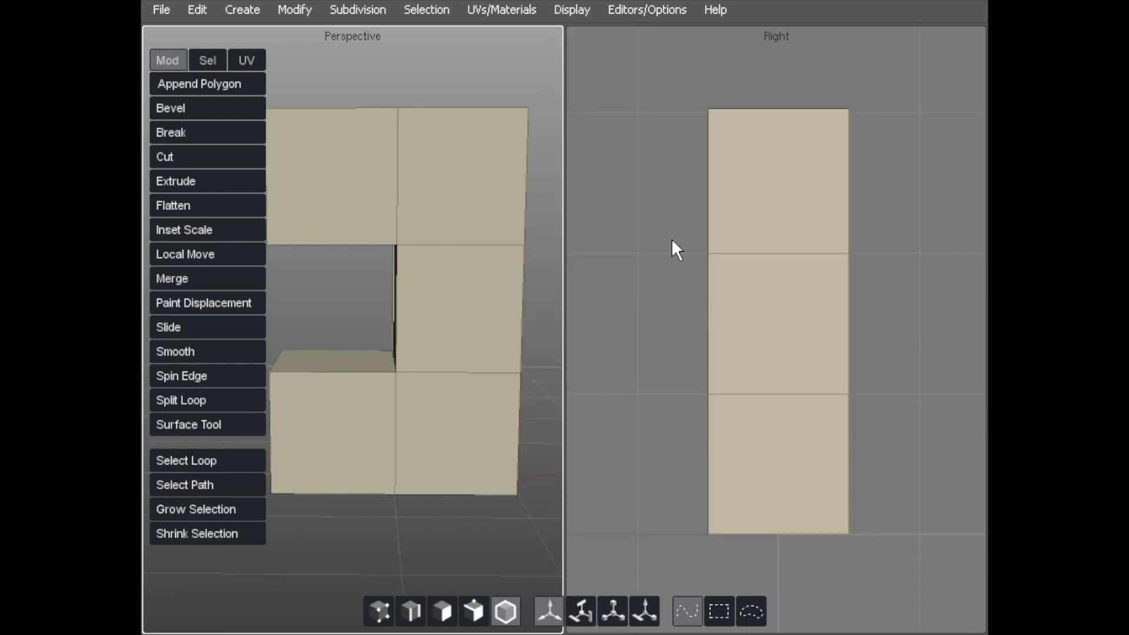
mouse_move(672, 238)
right_mouse_down("alt")
mouse_move(751, 249)
mouse_move(668, 252)
right_mouse_up("alt")
right_click_drag(408, 259, 386, 263, "alt")
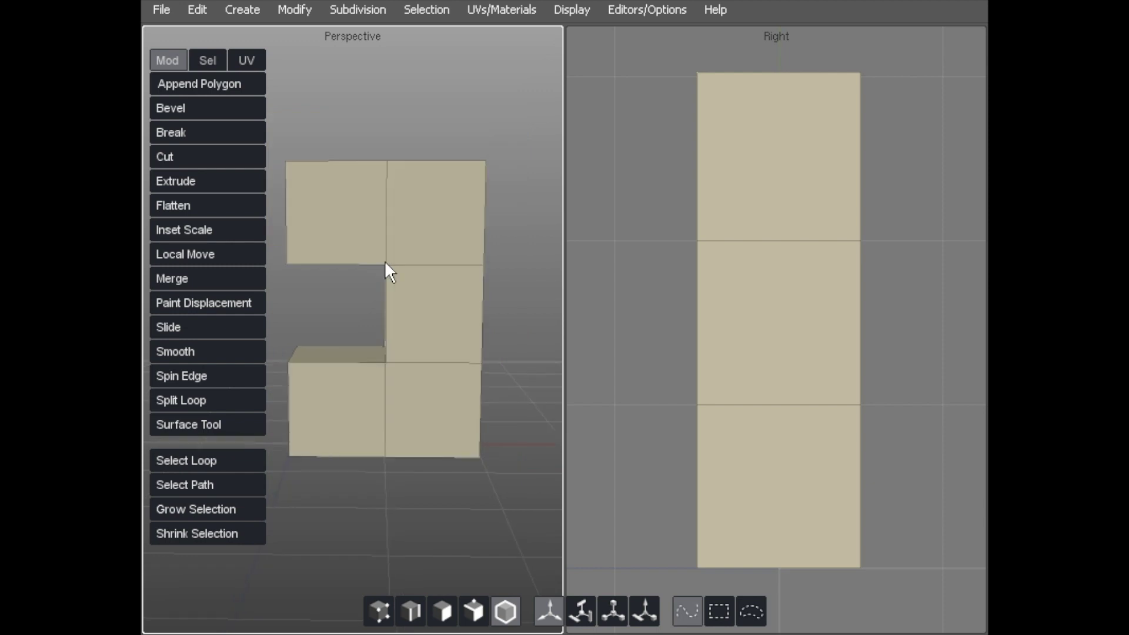
left_click_drag(386, 264, 377, 318, "alt")
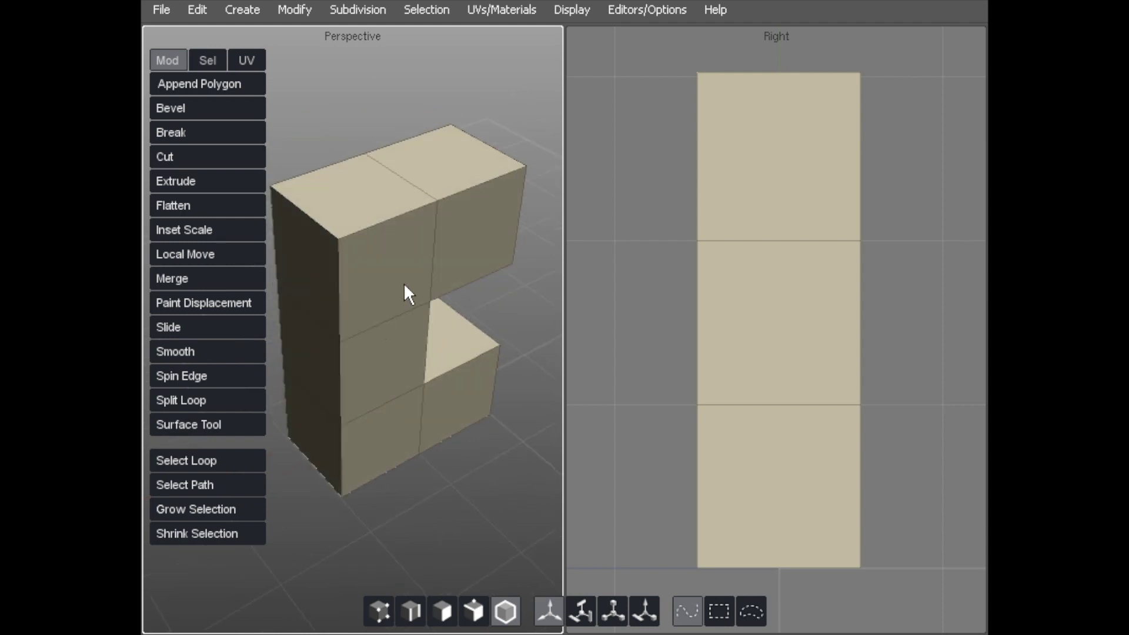
Maximize the Perspective pane and frame the whole five-cube model.
key("space")
left_click_drag(600, 345, 748, 257, "alt")
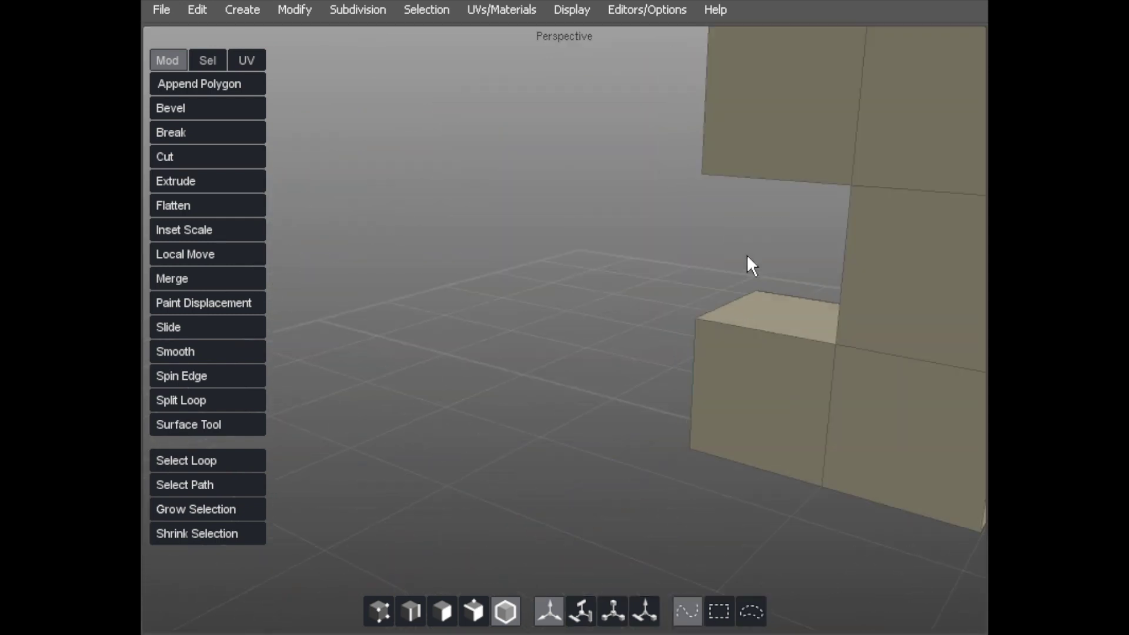
right_click_drag(746, 264, 471, 301, "alt")
mouse_move(471, 301)
left_mouse_down("alt")
mouse_move(453, 297)
mouse_move(484, 291)
mouse_move(468, 282)
left_mouse_up("alt")
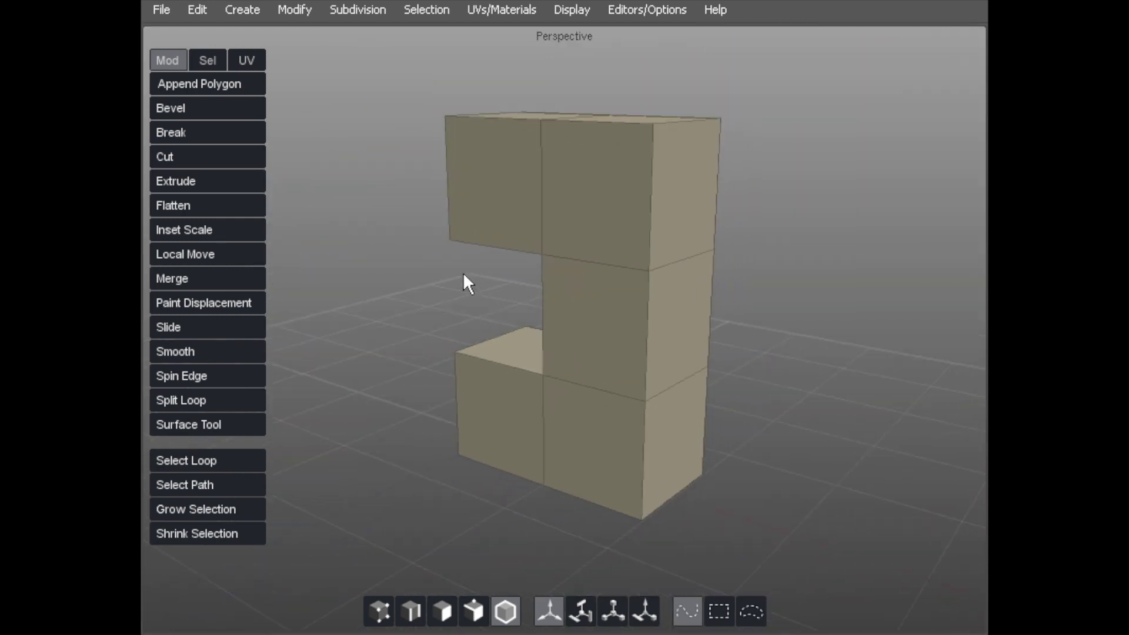